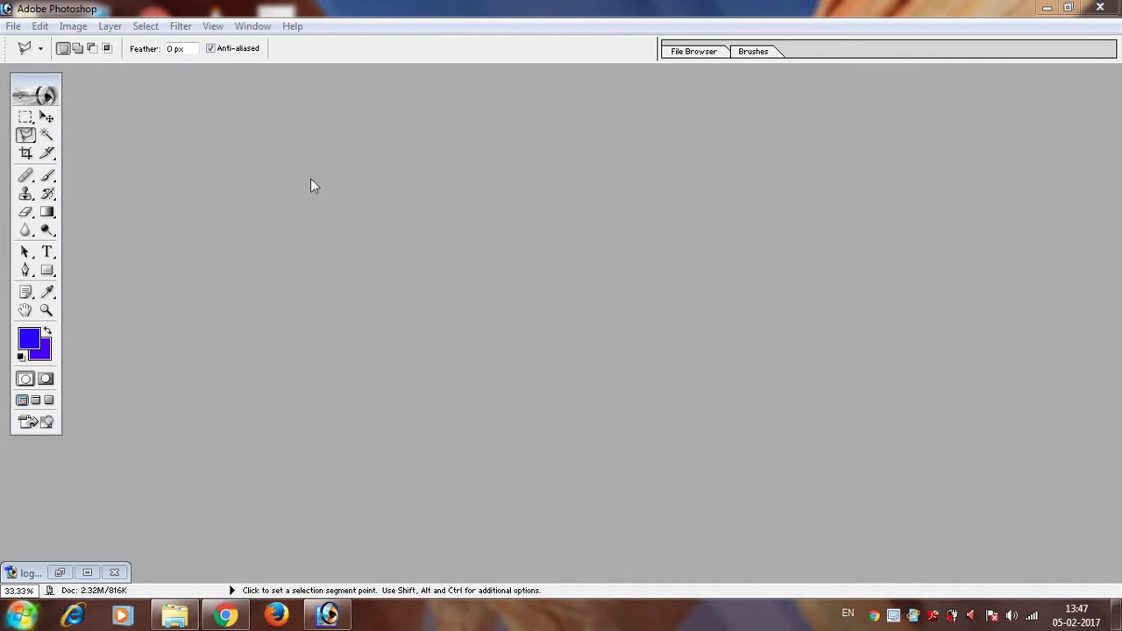
Preview the road-trip photo and the logo copy image in Windows Photo Gallery
left_click(1046, 9)
double_click(1068, 128)
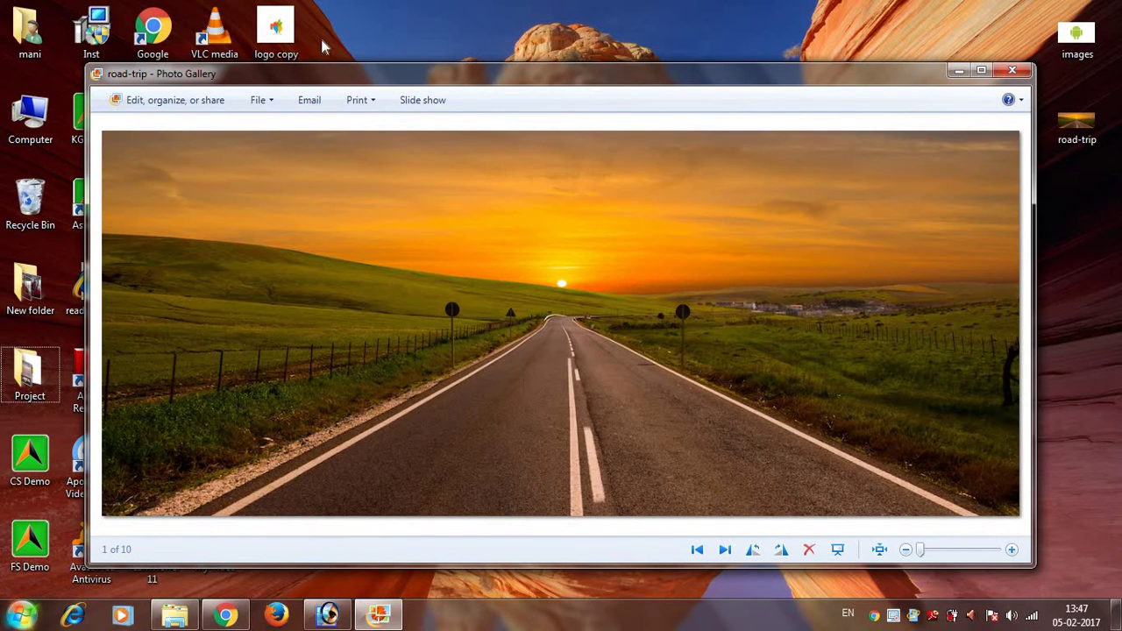
left_click(273, 34)
double_click(273, 33)
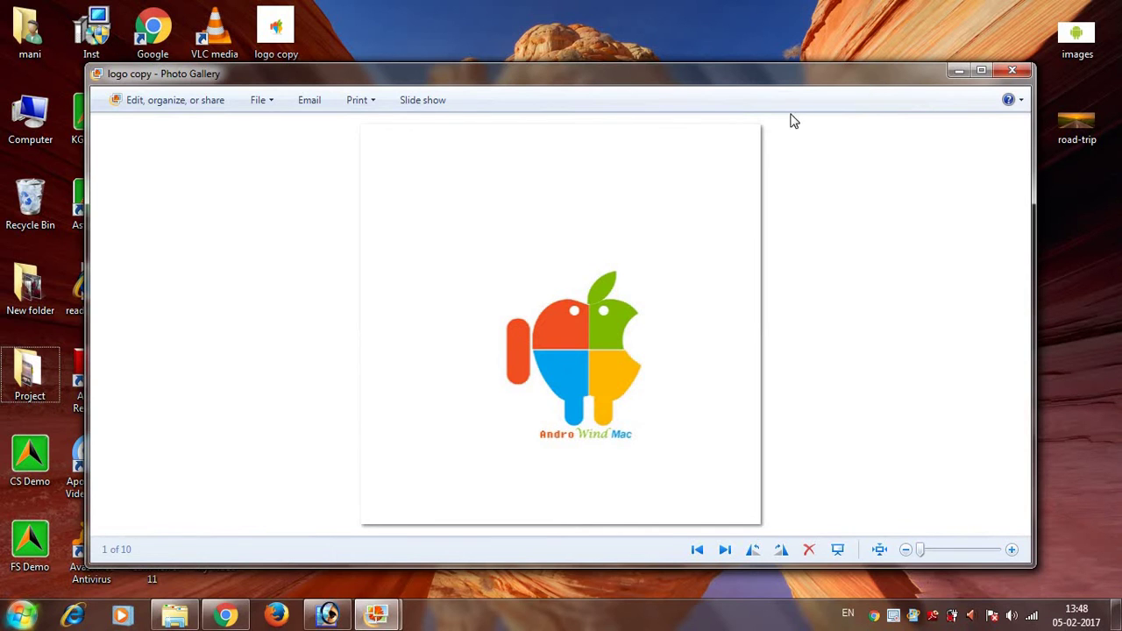
Close both the road-trip and logo copy viewer windows to return to the desktop
left_click_drag(870, 75, 624, 103)
left_click(931, 313)
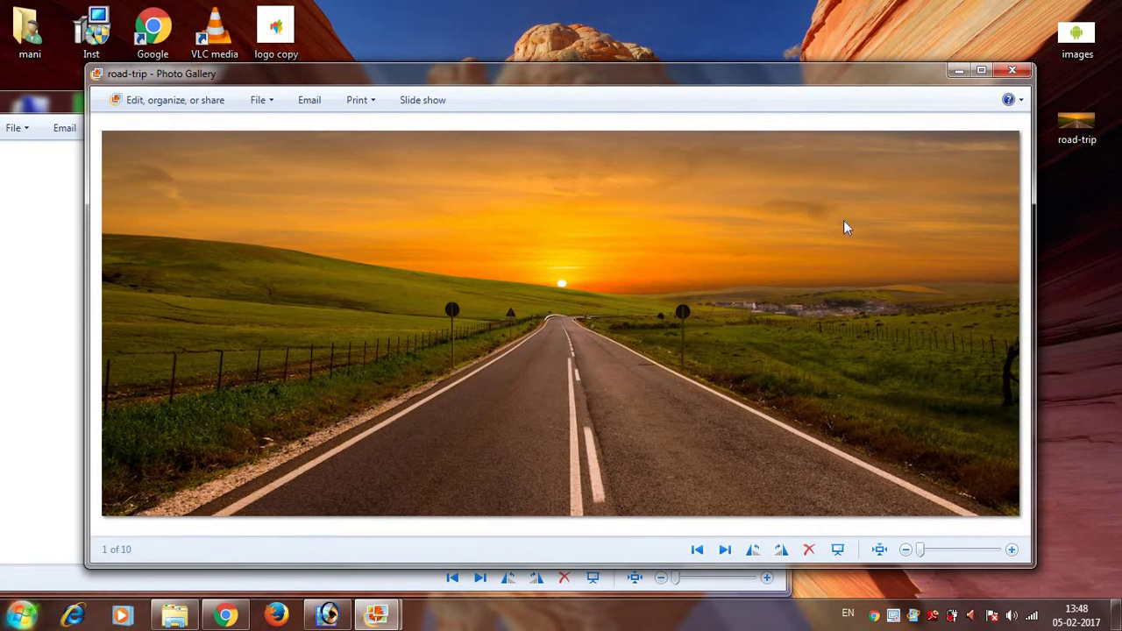
left_click(1012, 70)
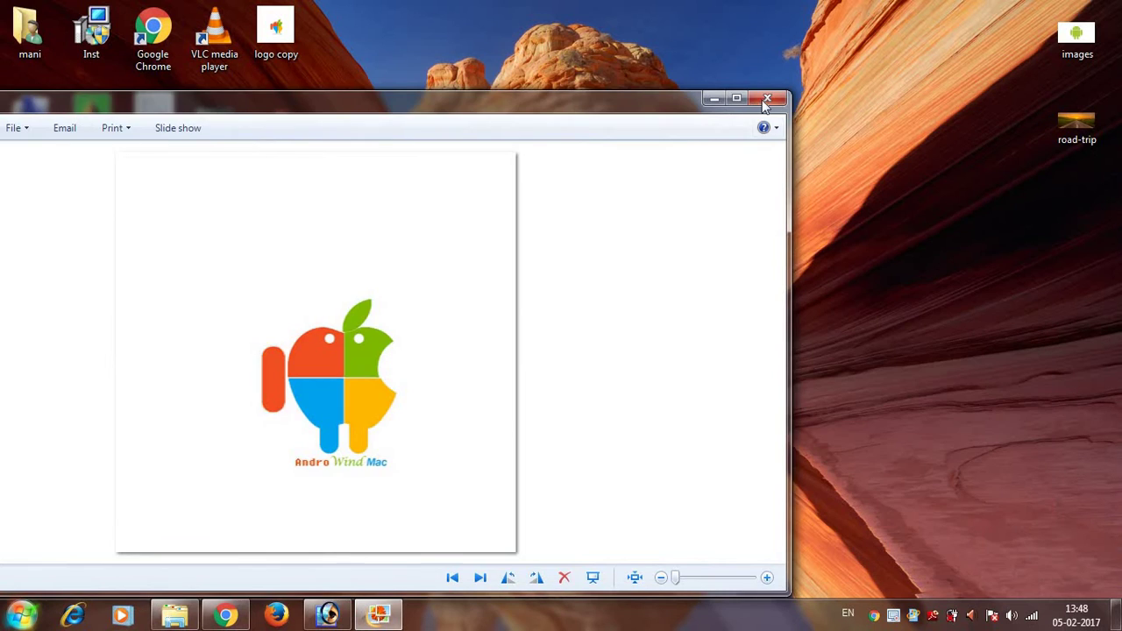
left_click(767, 99)
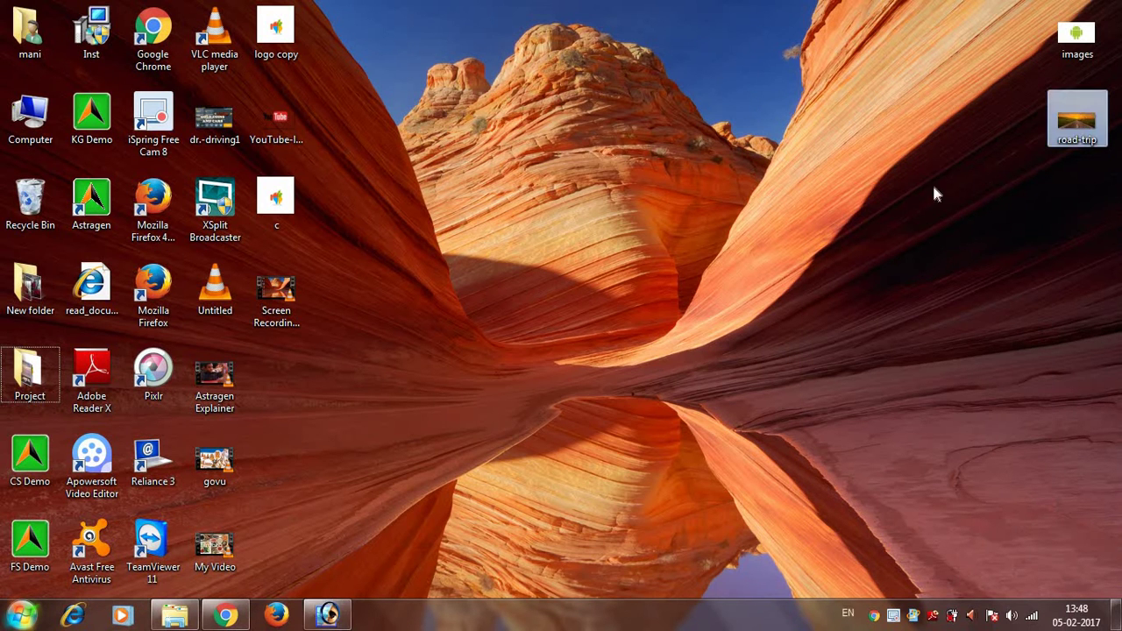
Open road-trip.jpg in Photoshop by dragging it from the desktop into the workspace
left_click(327, 615)
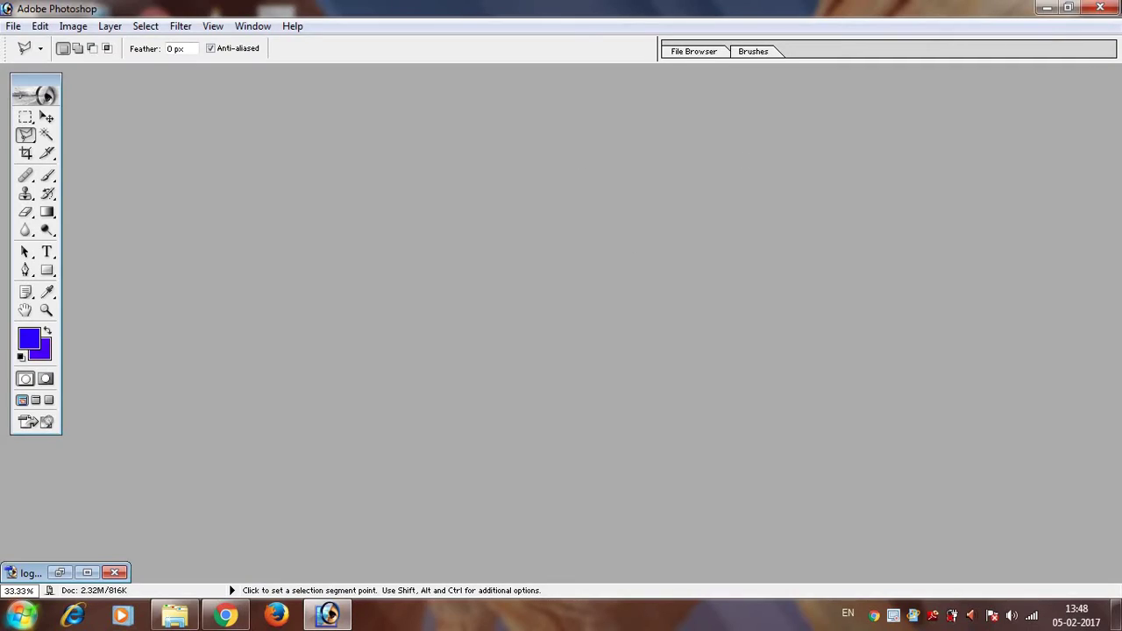
left_click(1048, 8)
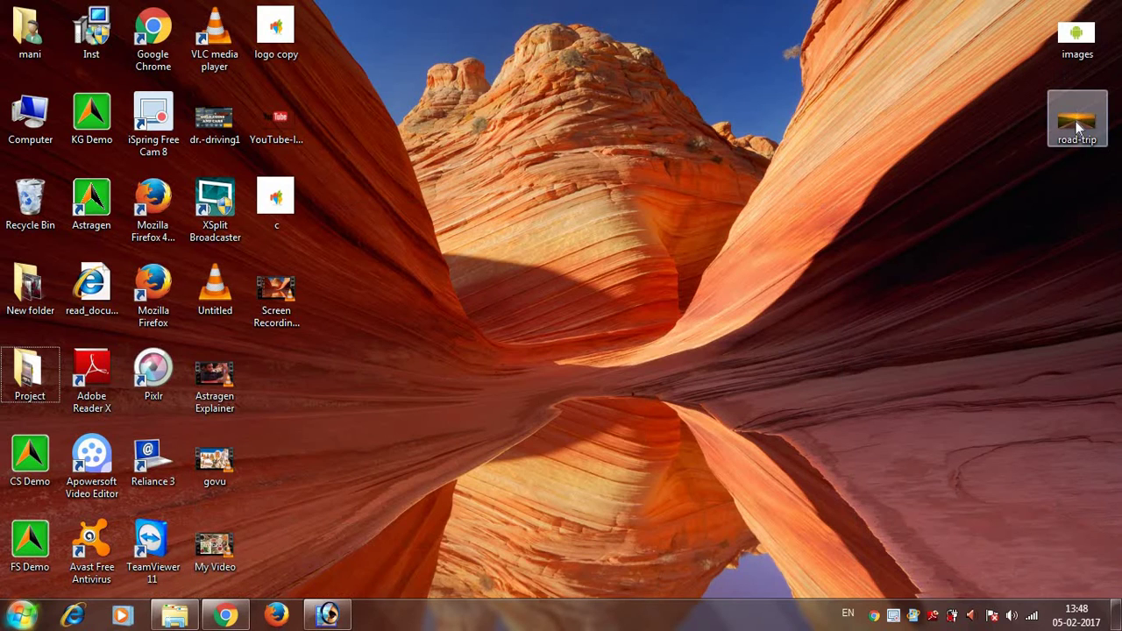
left_click_drag(1078, 127, 328, 620)
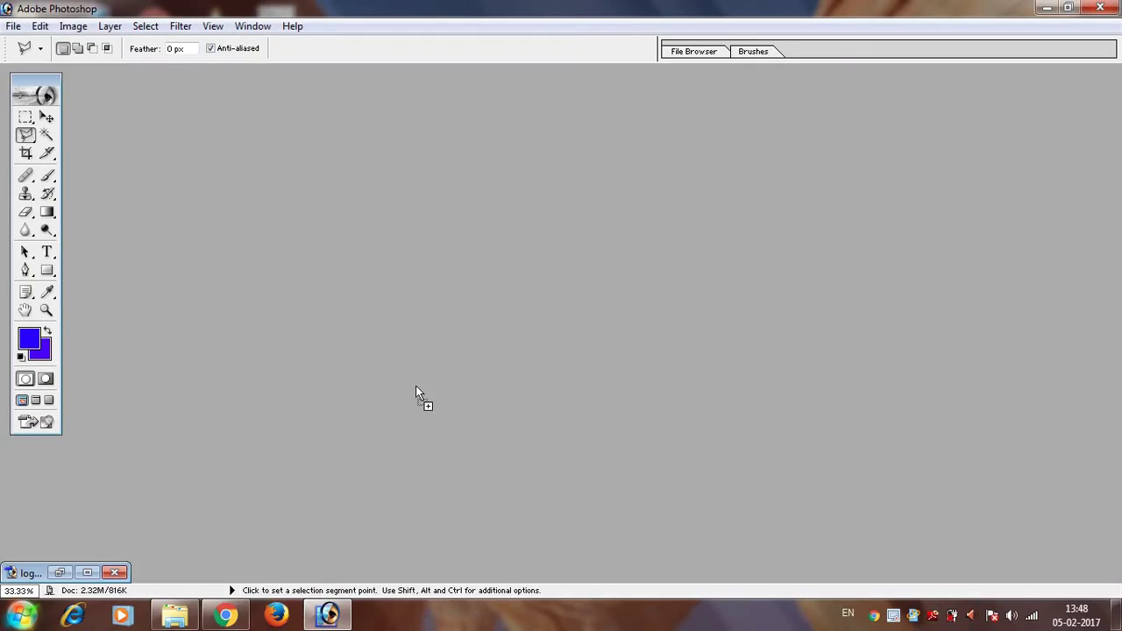
left_click_drag(328, 620, 416, 386)
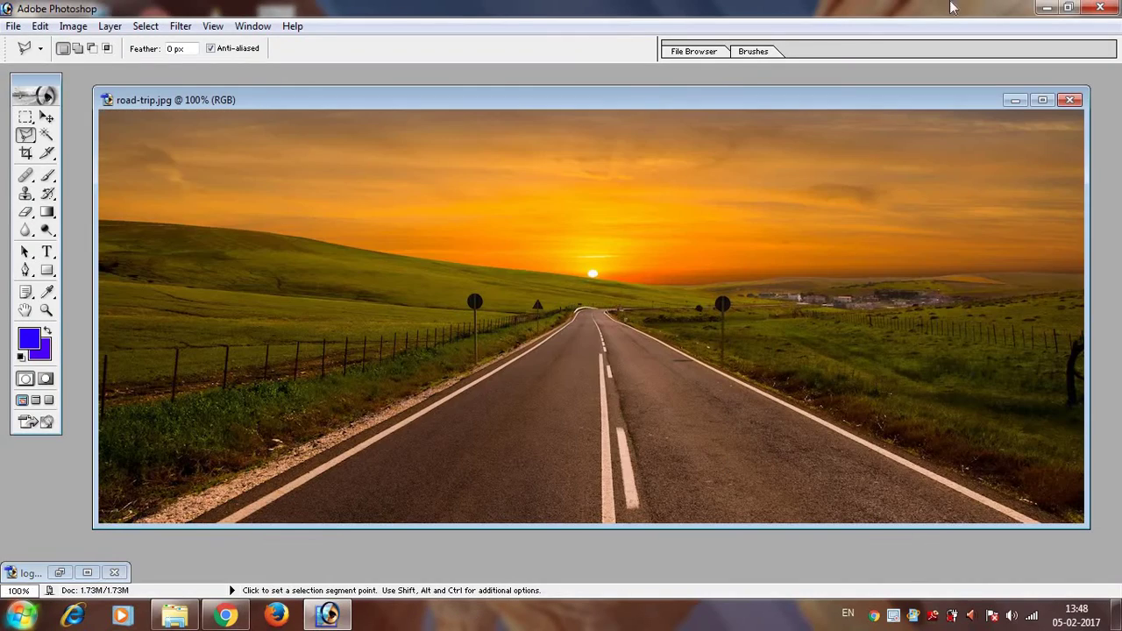
Open the c.jpg logo image in Photoshop, move its window right and enlarge it
left_click(1048, 8)
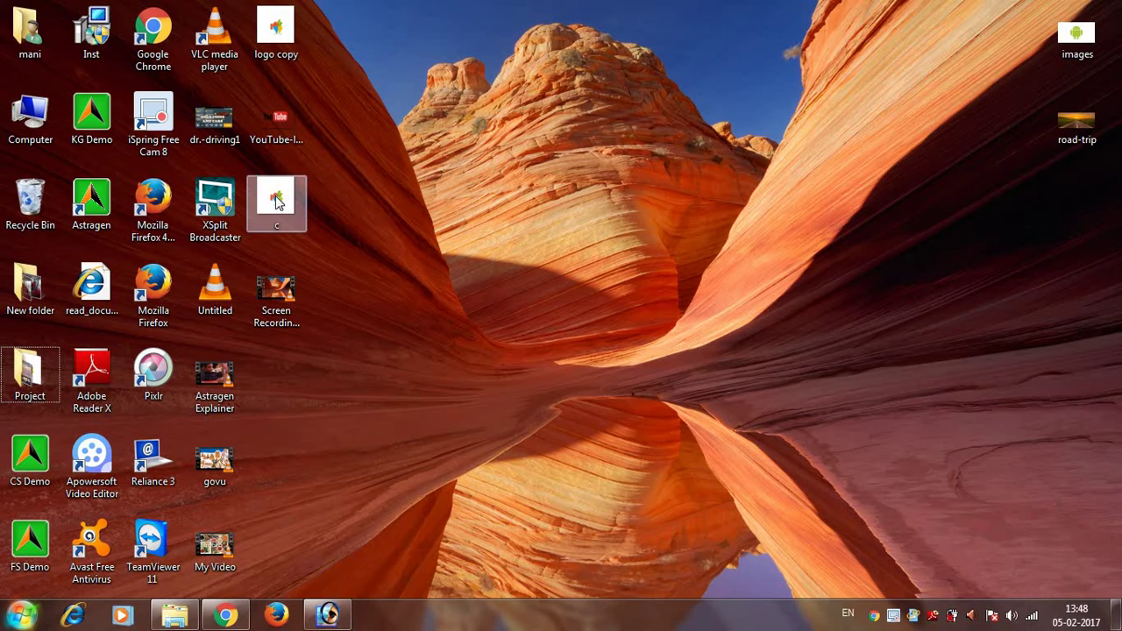
mouse_move(277, 202)
left_mouse_down()
mouse_move(388, 556)
mouse_move(665, 315)
left_mouse_up()
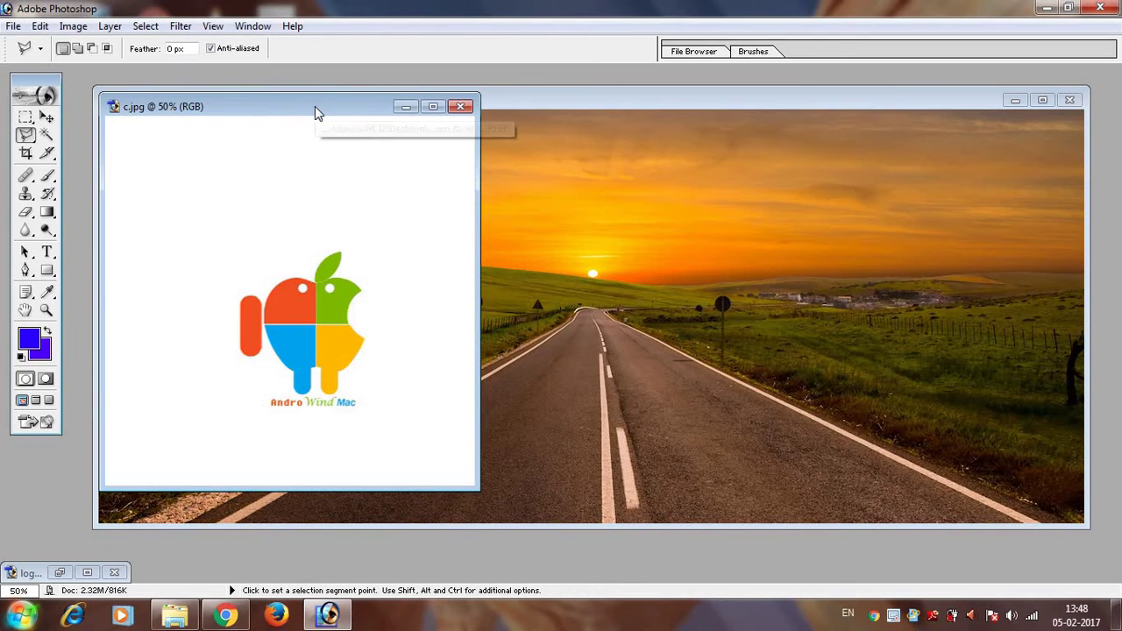
left_click_drag(318, 111, 405, 114)
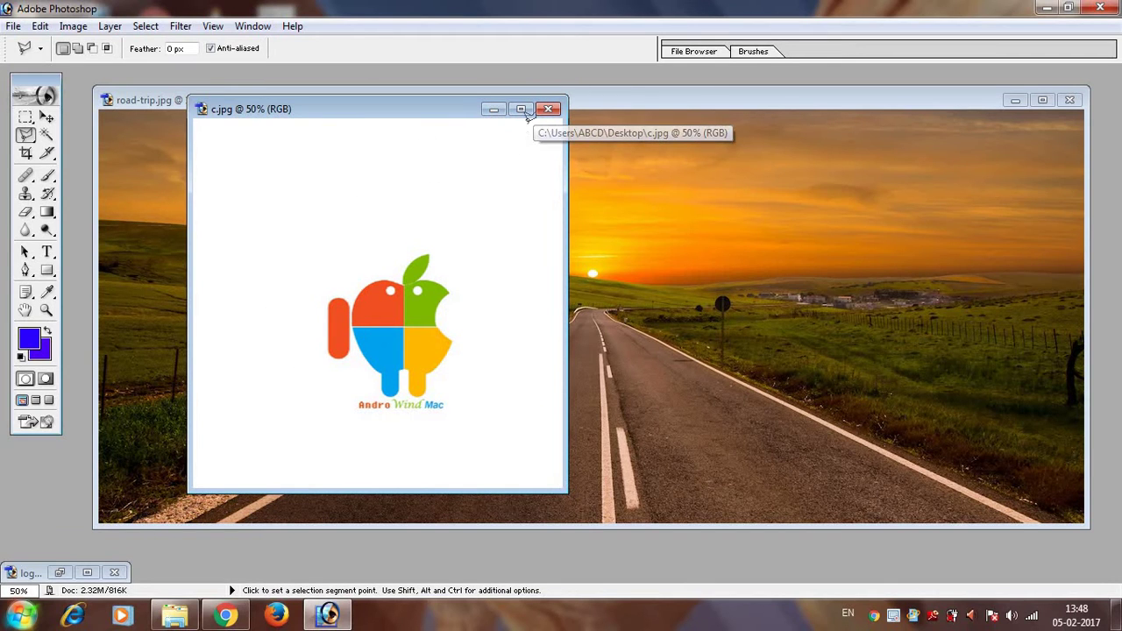
left_click(521, 109)
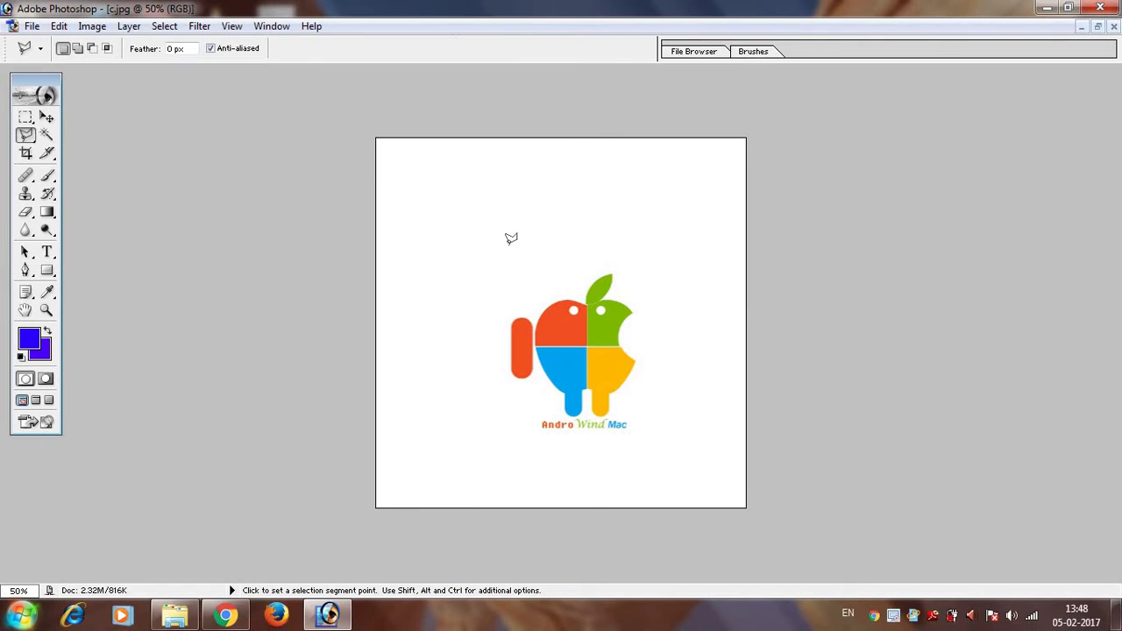
Switch to the Polygonal Lasso Tool and zoom the c.jpg logo to 200%
left_click(27, 137)
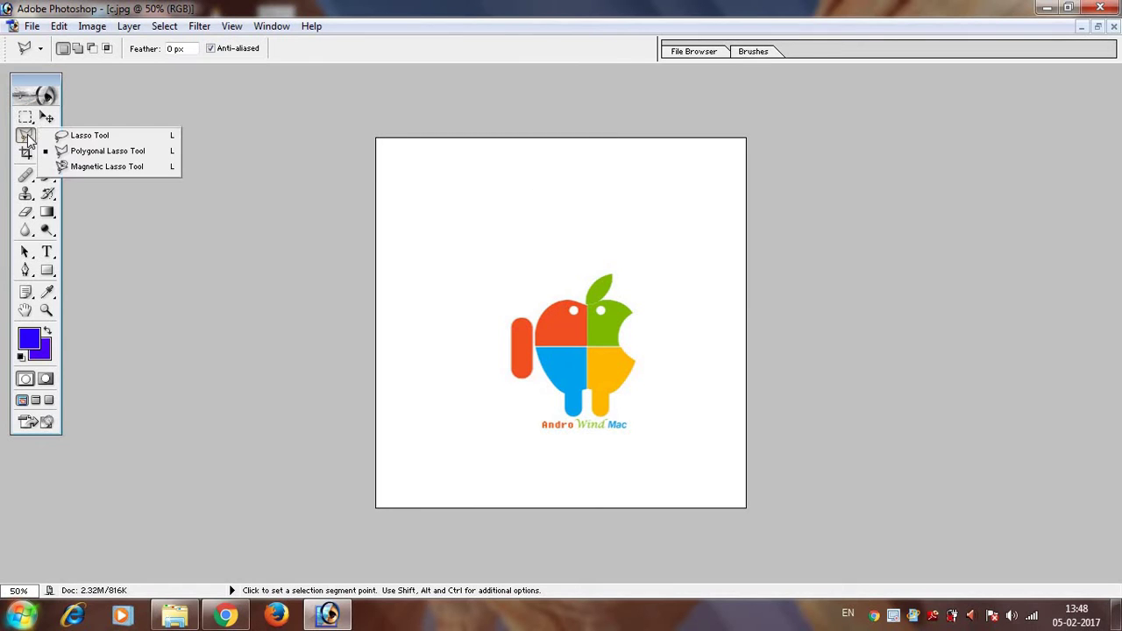
left_click(85, 154)
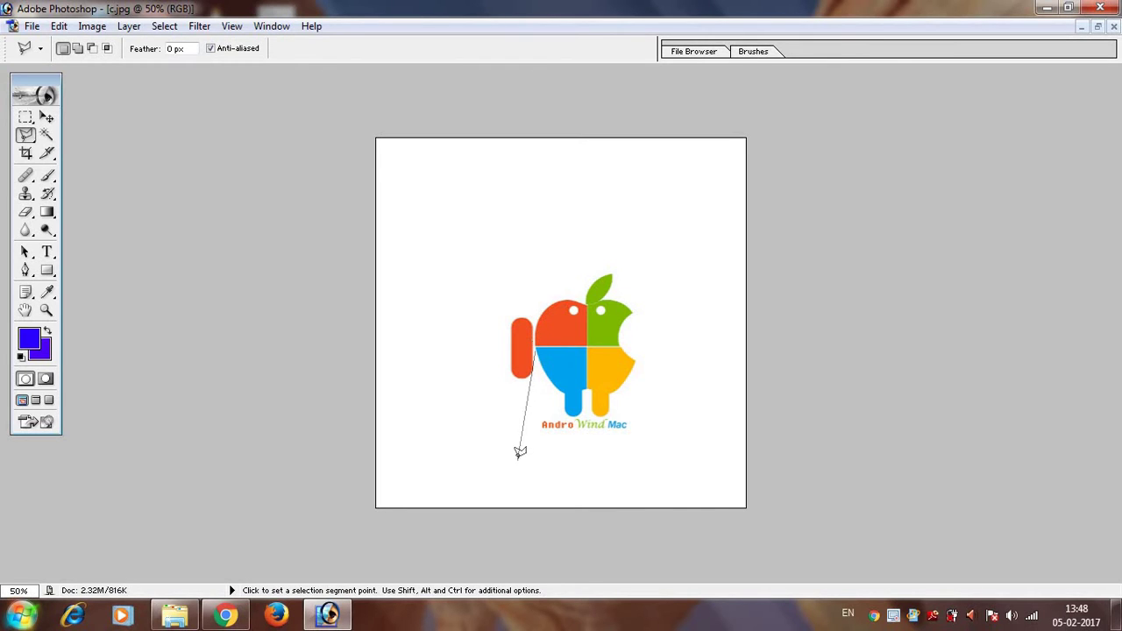
key("Escape")
key("ctrl+plus")
key("ctrl+plus")
key("ctrl+plus")
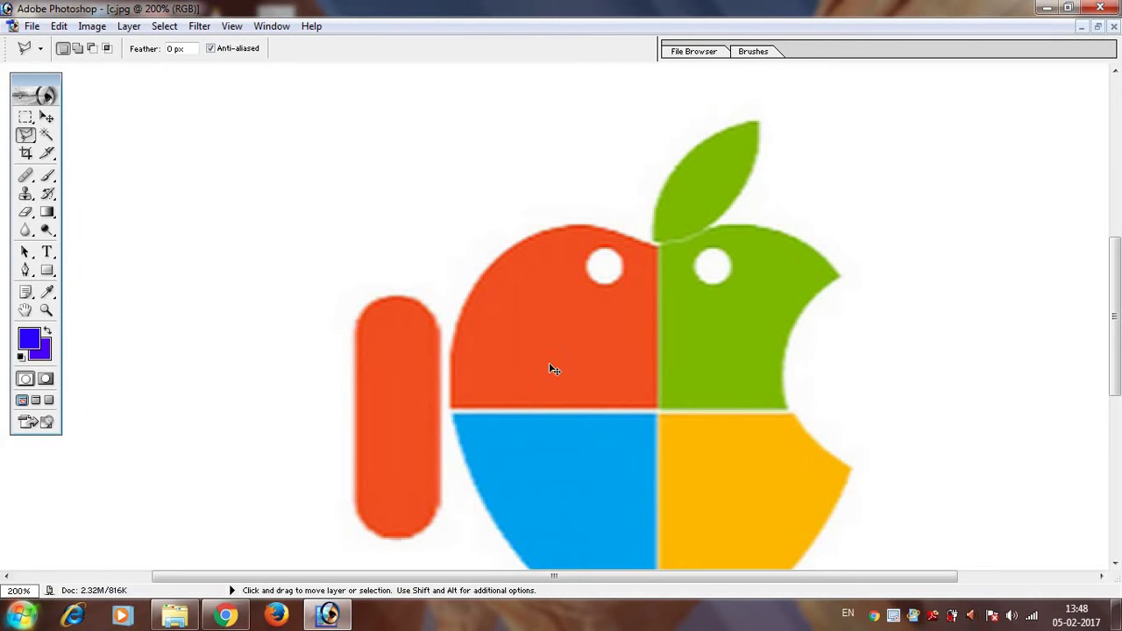
key("ctrl+minus")
key("ctrl+minus")
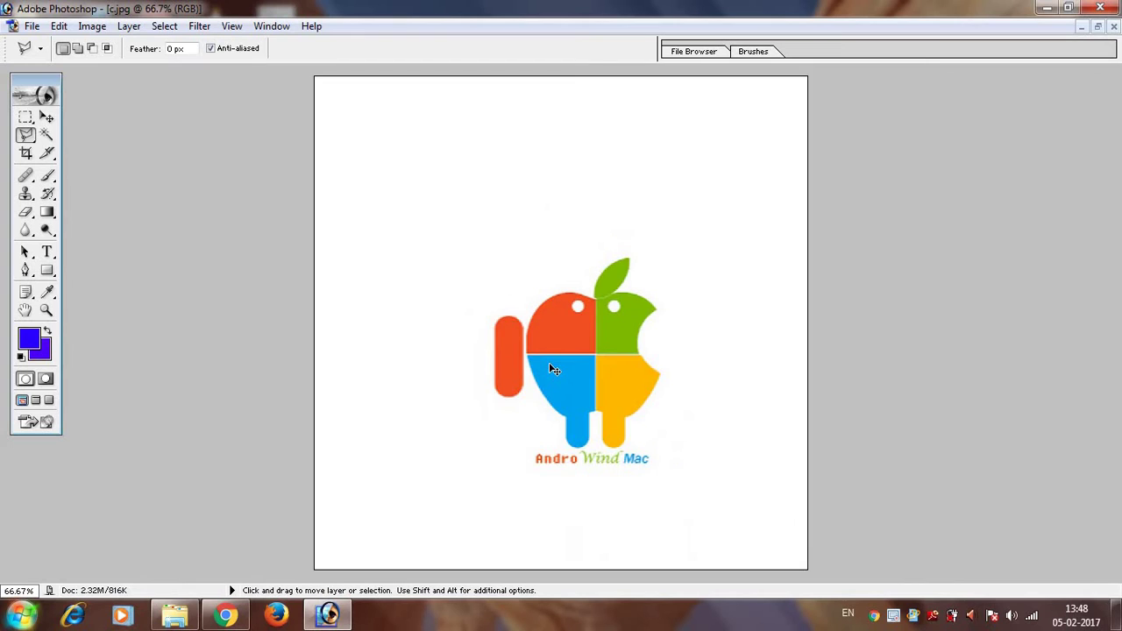
key("ctrl+plus")
key("ctrl+plus")
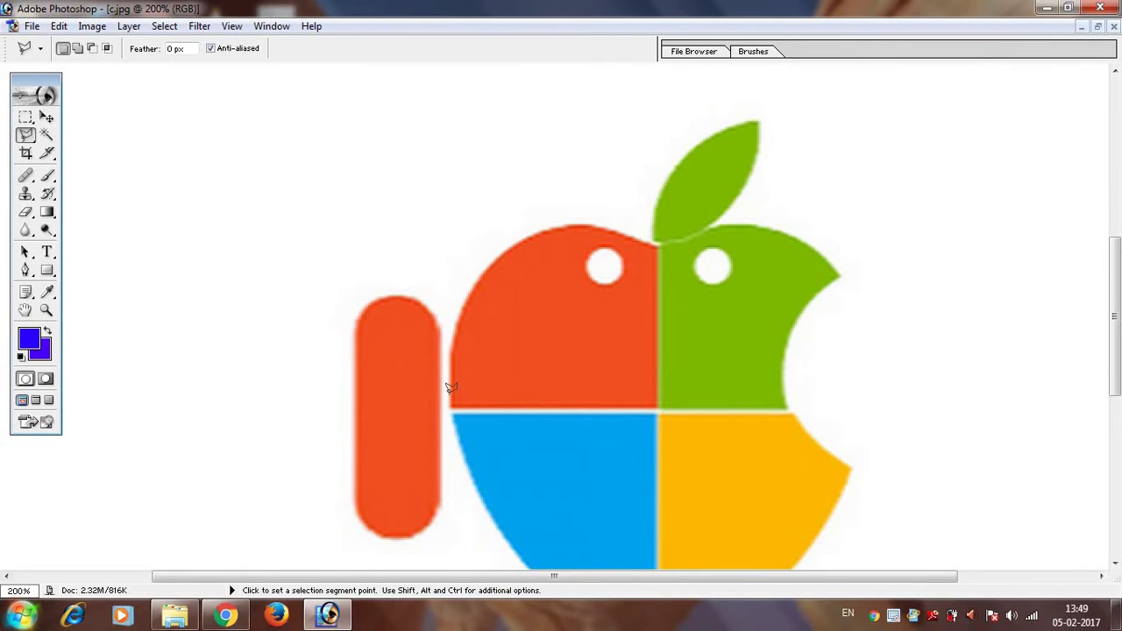
Place polygonal outline points along the logo's left side and leaf, removing two misplaced points
left_click(462, 302)
key("BackSpace")
key("BackSpace")
left_click(656, 200)
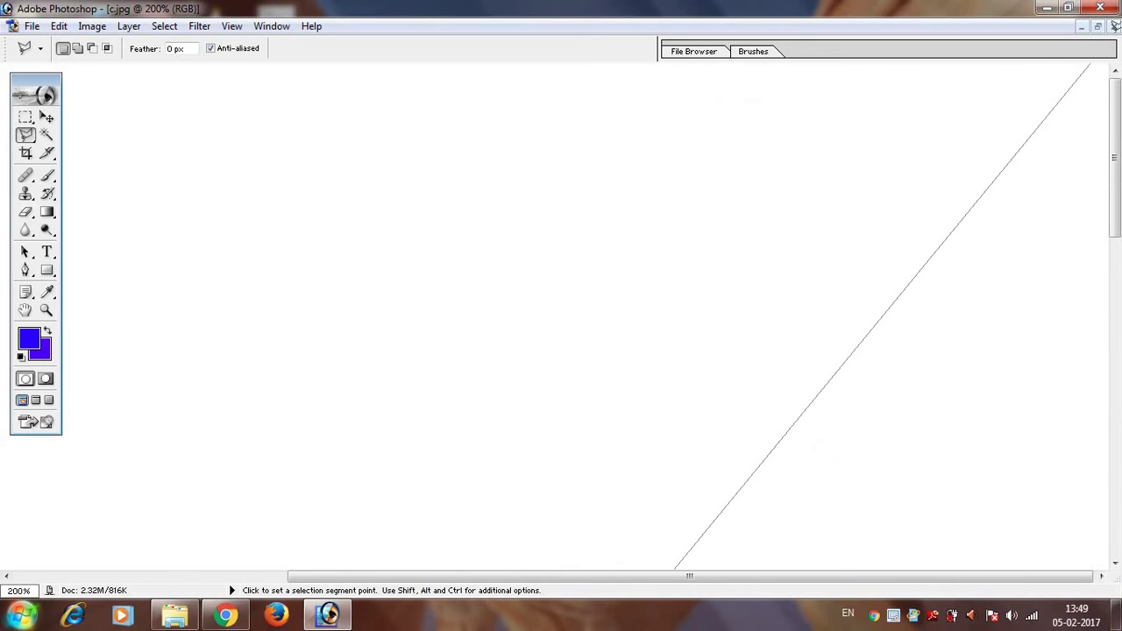
Close the selection outline, then close c.jpg without saving changes
double_click(978, 176)
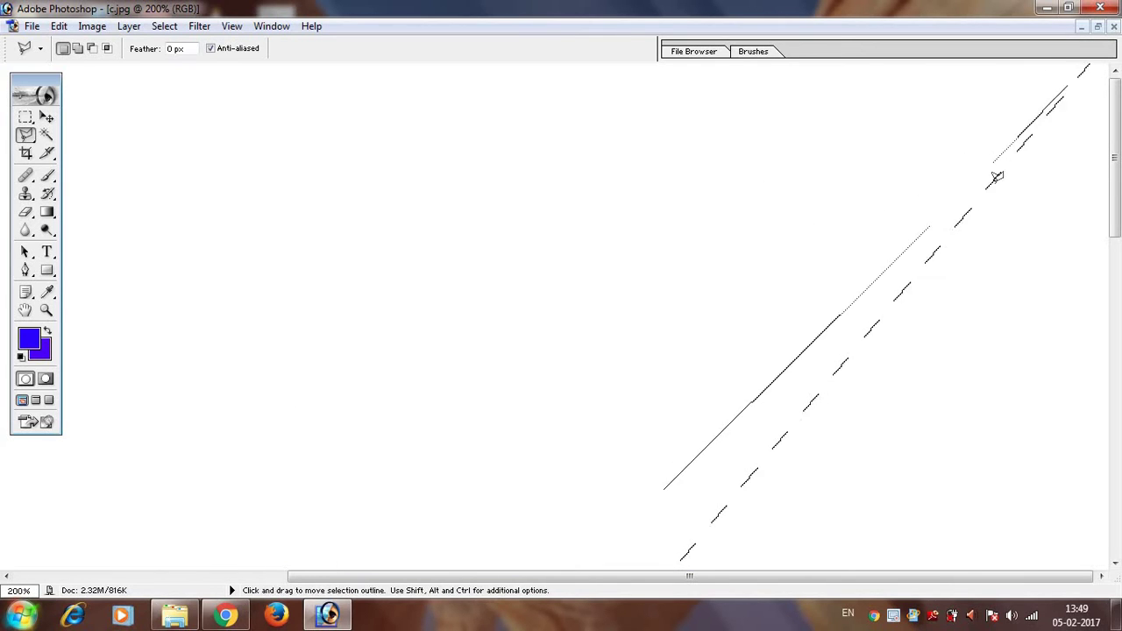
left_click(1114, 27)
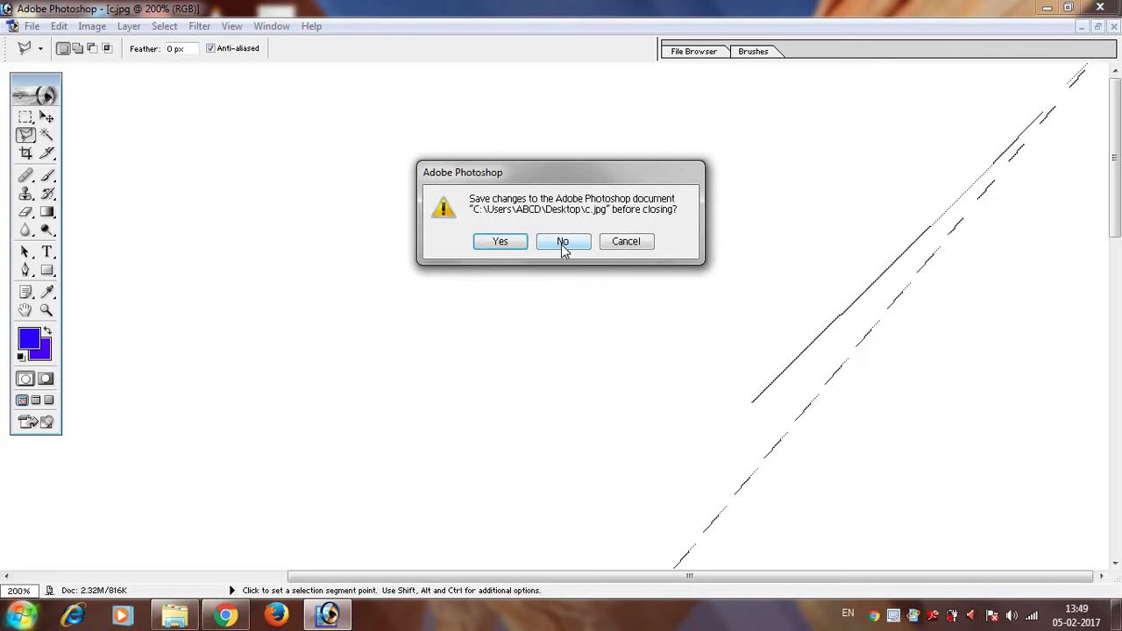
left_click(563, 243)
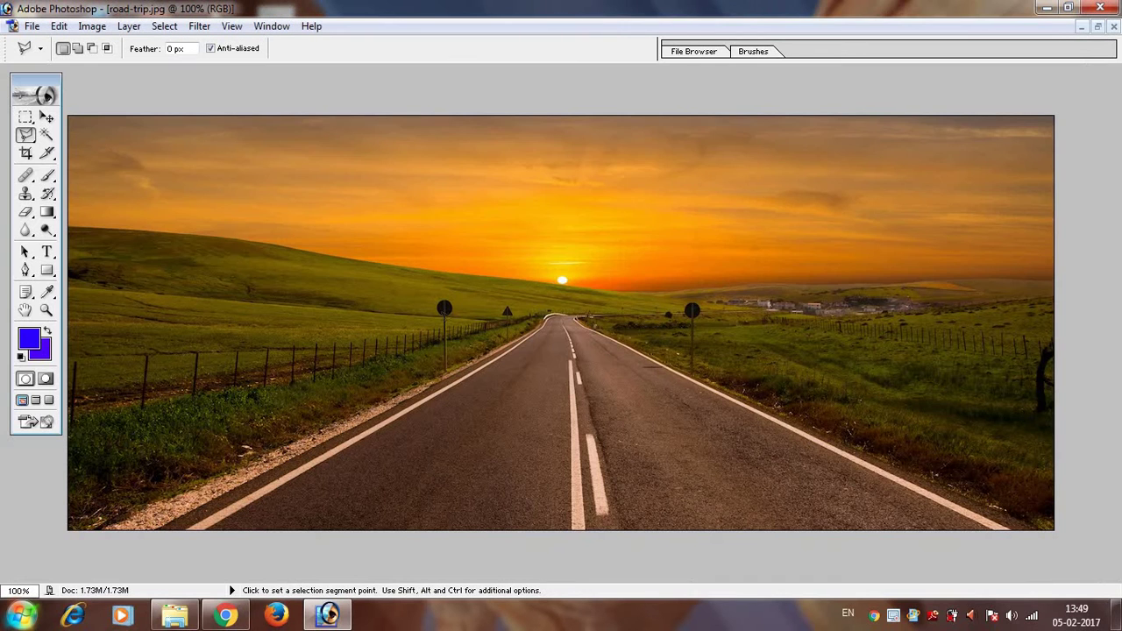
Restore road-trip.jpg and bring back logo copy.jpg, zoomed in, as a smaller window
left_click(1097, 26)
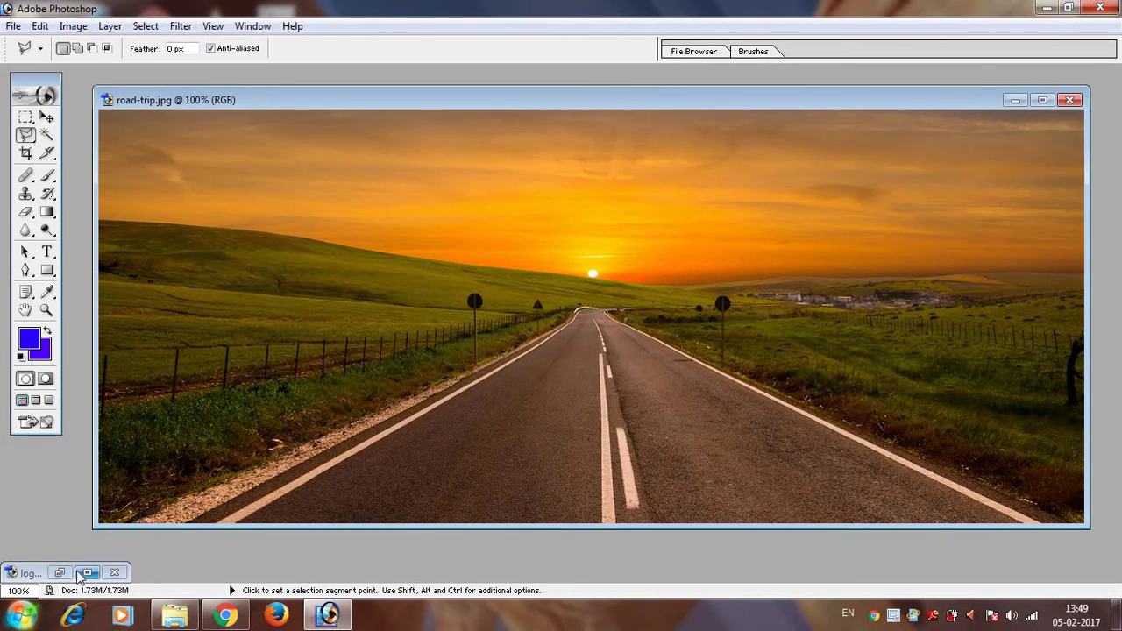
left_click(70, 571)
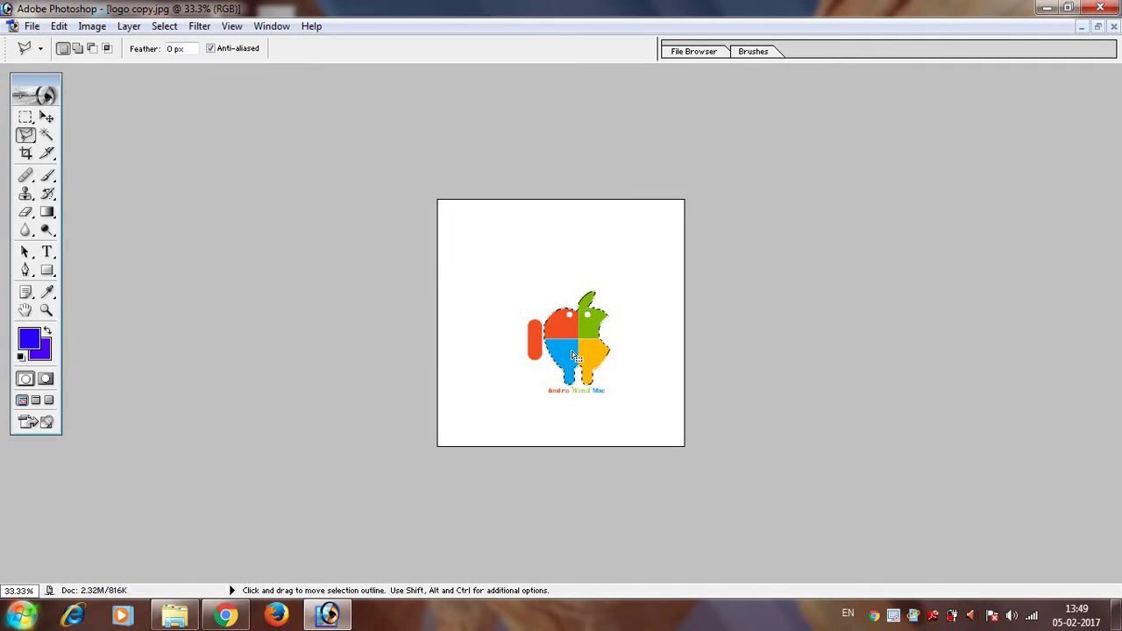
key("ctrl+plus")
key("ctrl+plus")
key("ctrl+plus")
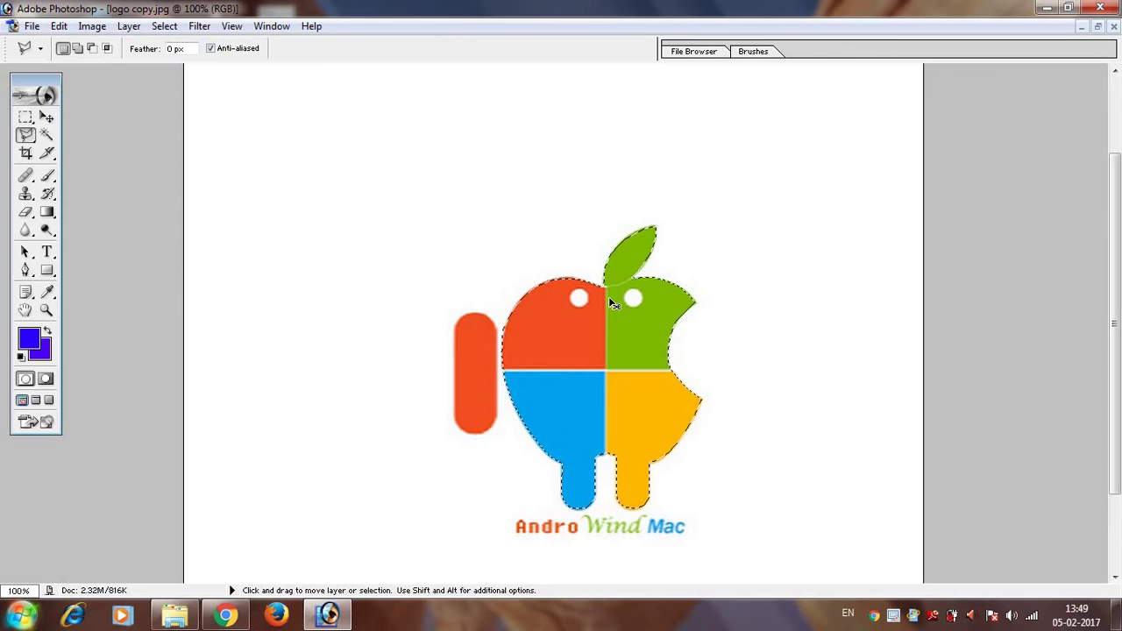
left_click(1097, 26)
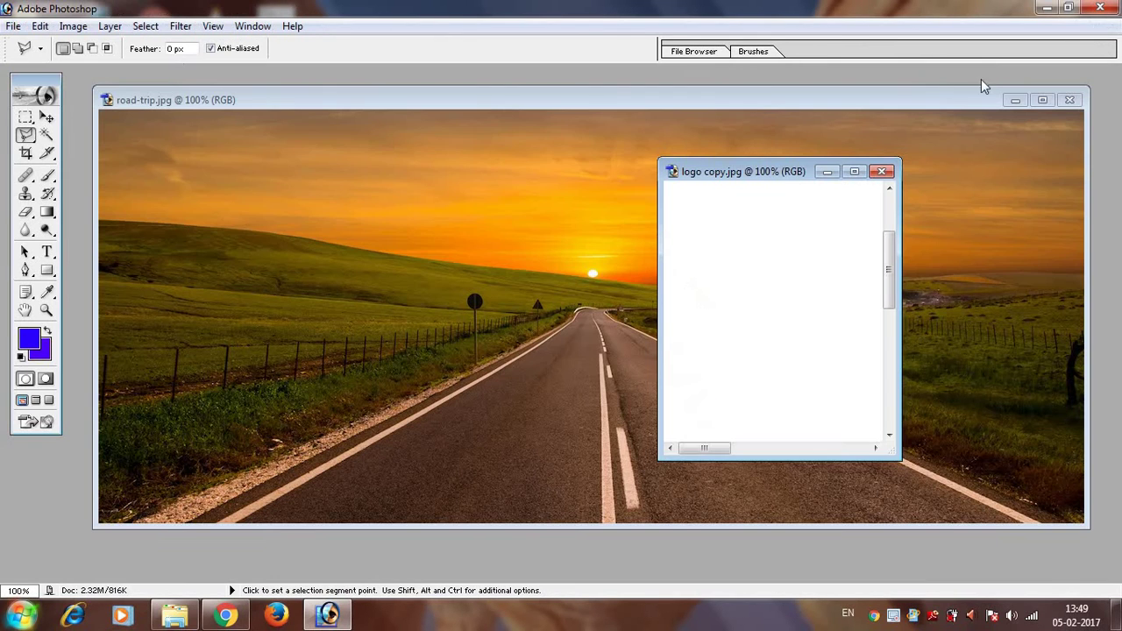
Paste the logo into road-trip.jpg as Layer 1 and move it over the road's middle
left_click(605, 101)
key("ctrl+v")
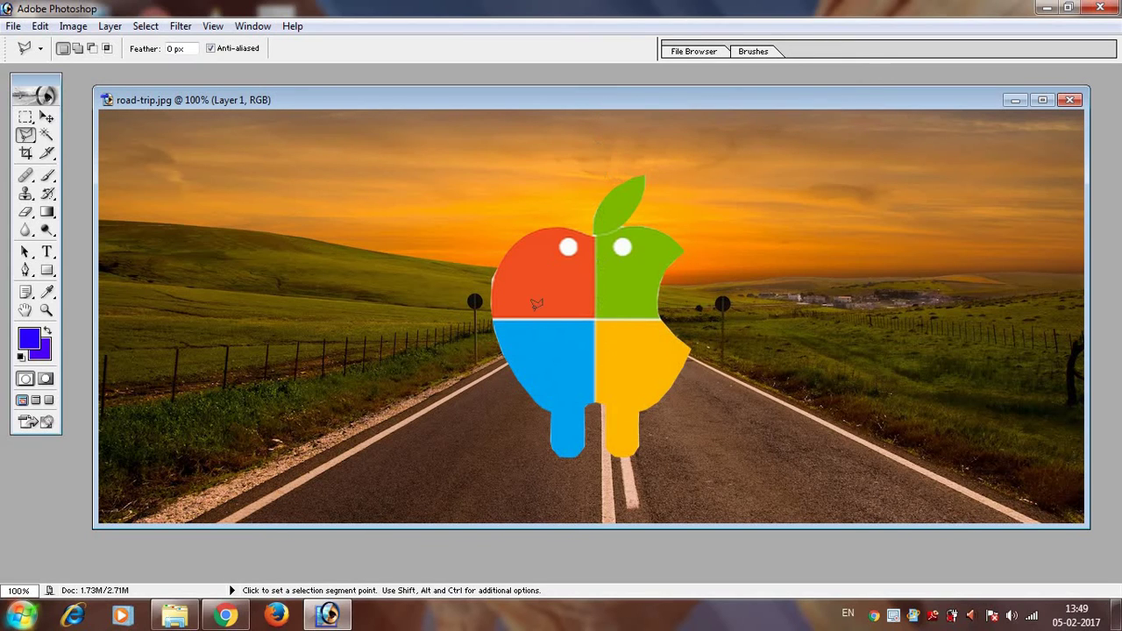
left_click(46, 120)
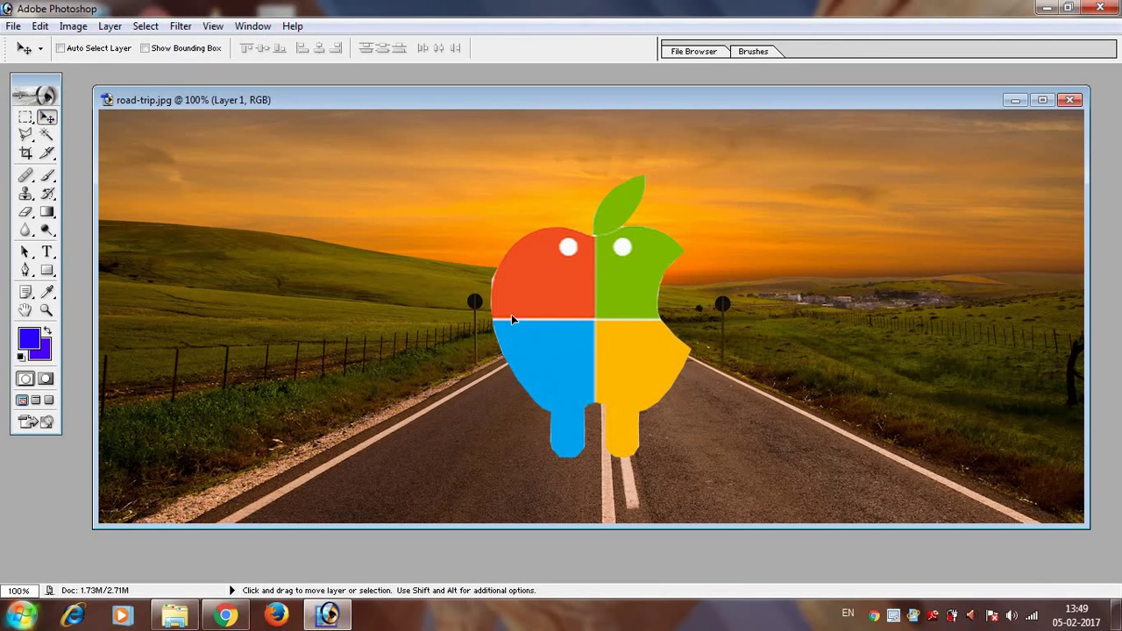
mouse_move(513, 320)
left_mouse_down()
mouse_move(482, 365)
mouse_move(590, 283)
mouse_move(554, 318)
mouse_move(546, 300)
mouse_move(557, 303)
left_mouse_up()
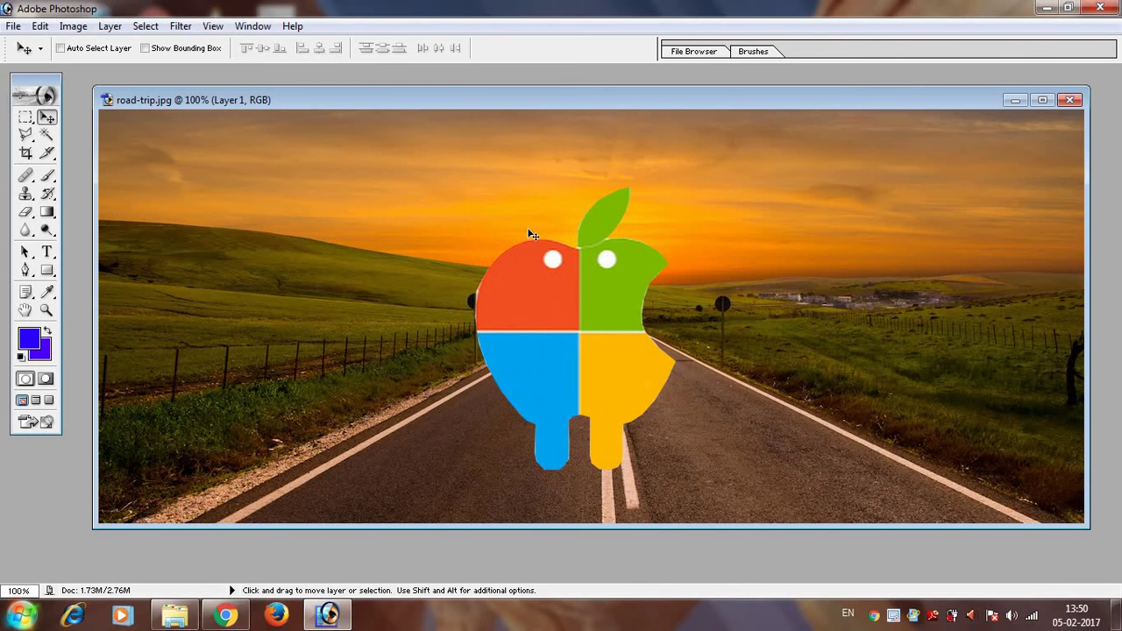
Free Transform the logo shorter, narrower and shifted left, then apply the resize
left_click(40, 25)
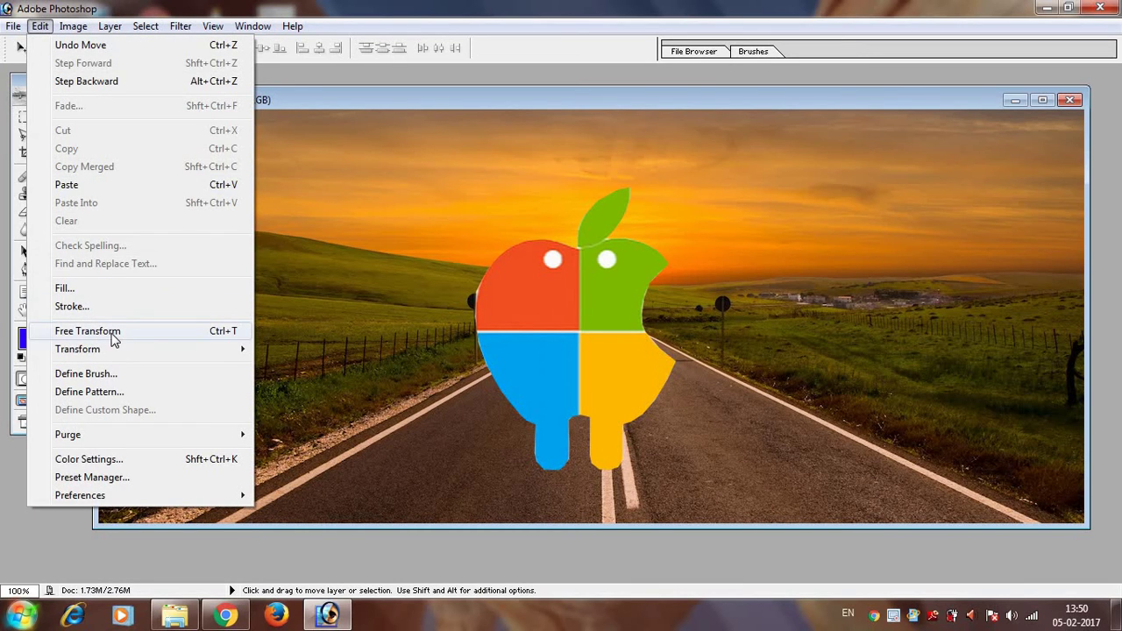
left_click(113, 332)
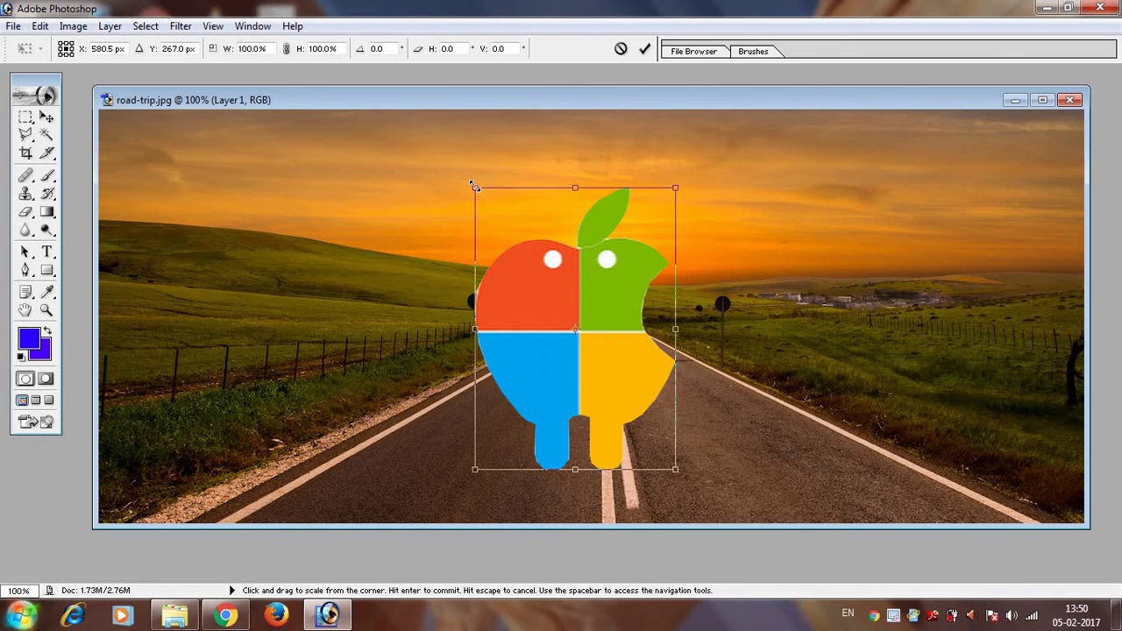
left_click_drag(475, 187, 445, 280)
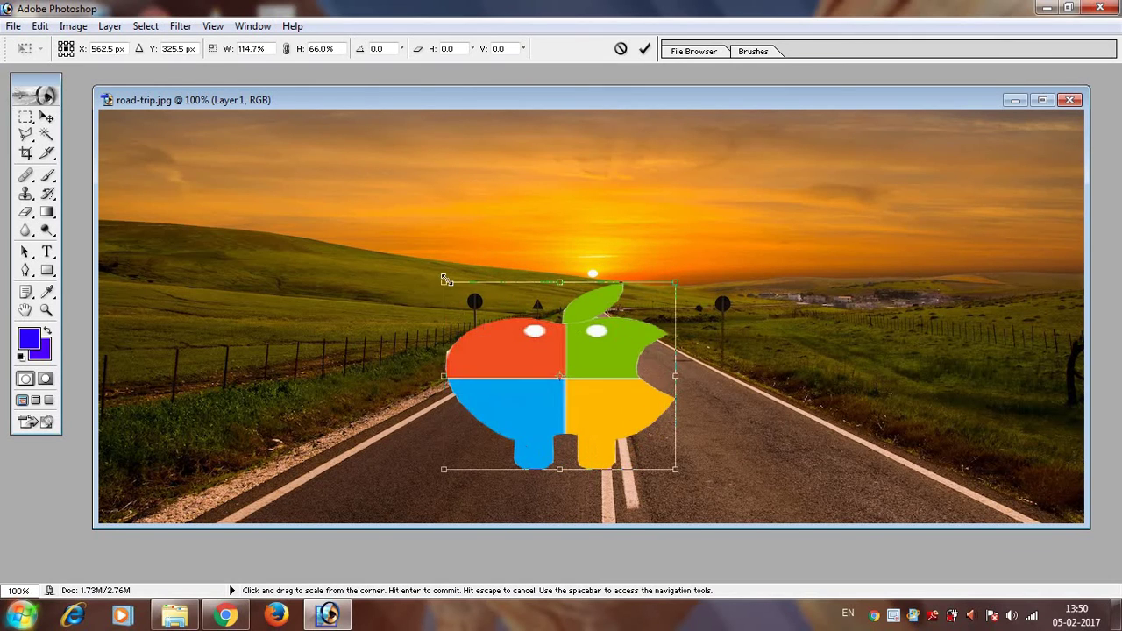
left_click_drag(522, 362, 453, 368)
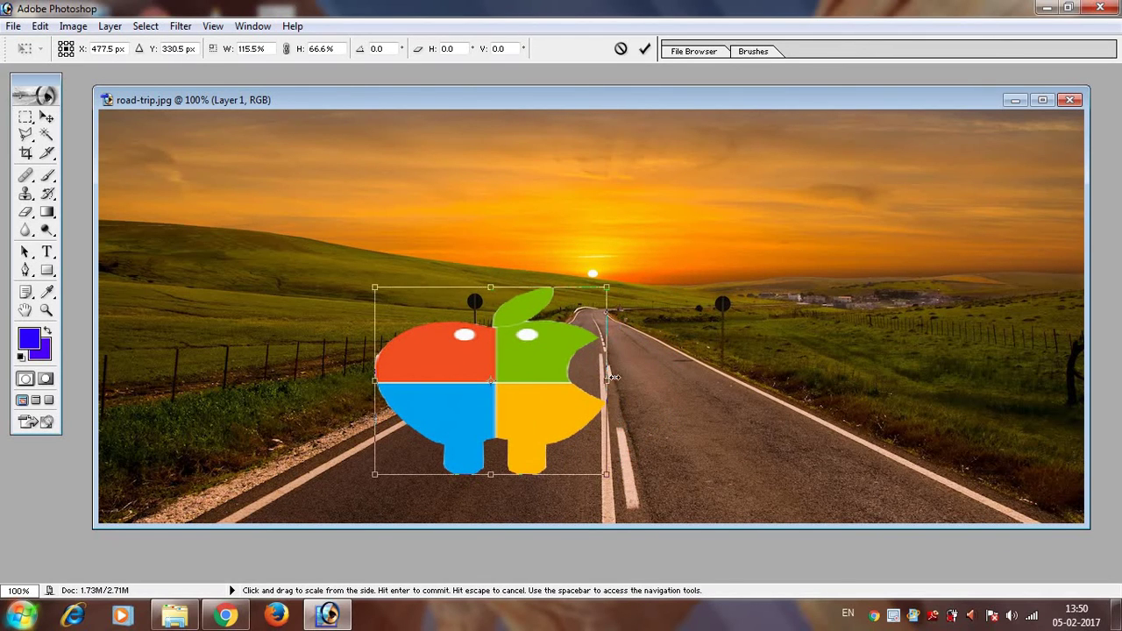
left_click_drag(608, 380, 553, 380)
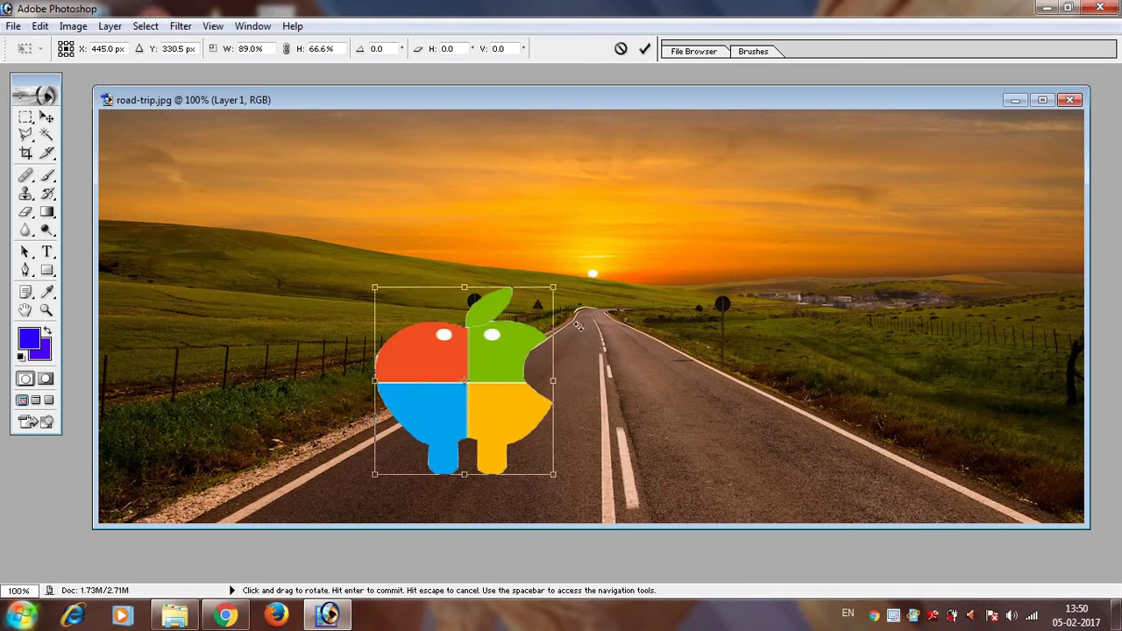
key("Return")
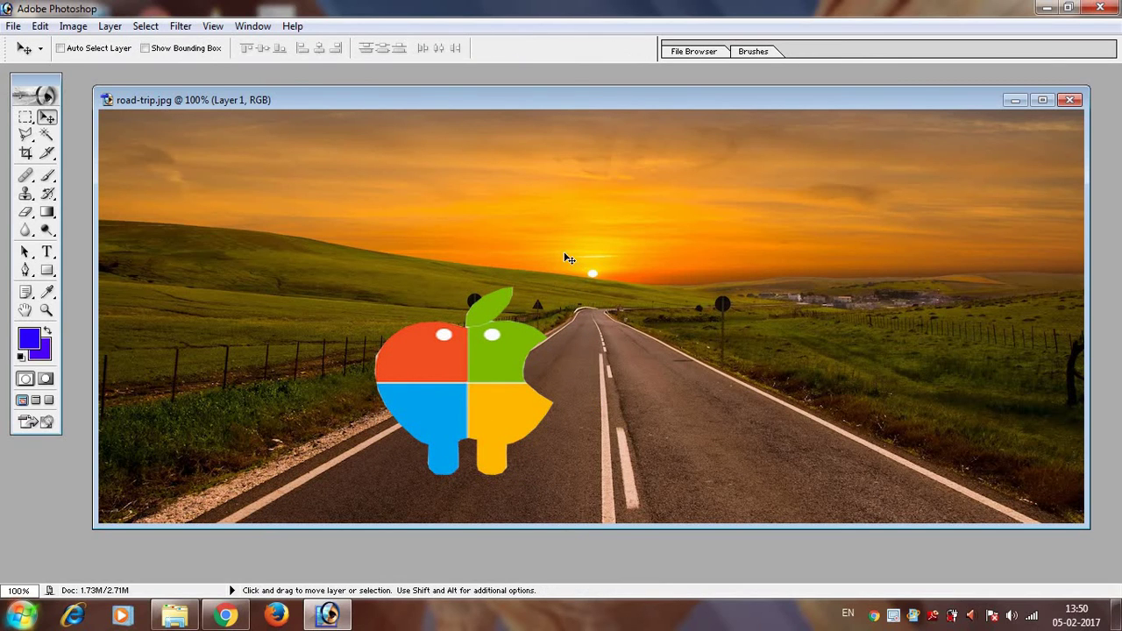
Stretch the logo to 114.8% height with a second transform, maximize the document and commit
key("ctrl+t")
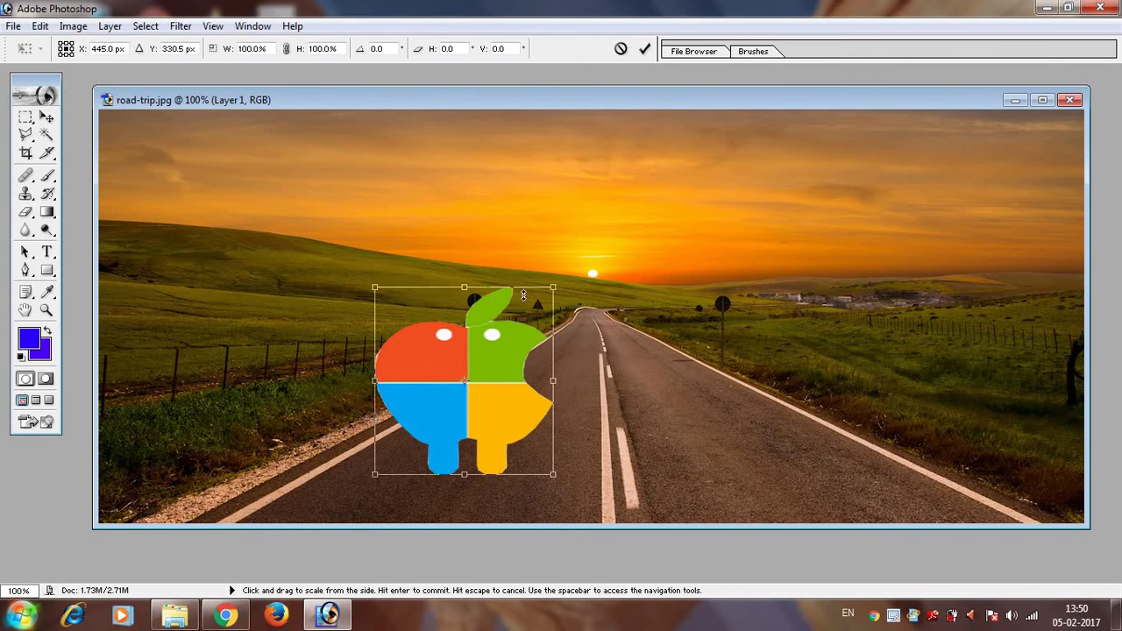
mouse_move(554, 287)
left_mouse_down()
mouse_move(555, 245)
mouse_move(601, 267)
mouse_move(572, 255)
mouse_move(579, 247)
left_mouse_up()
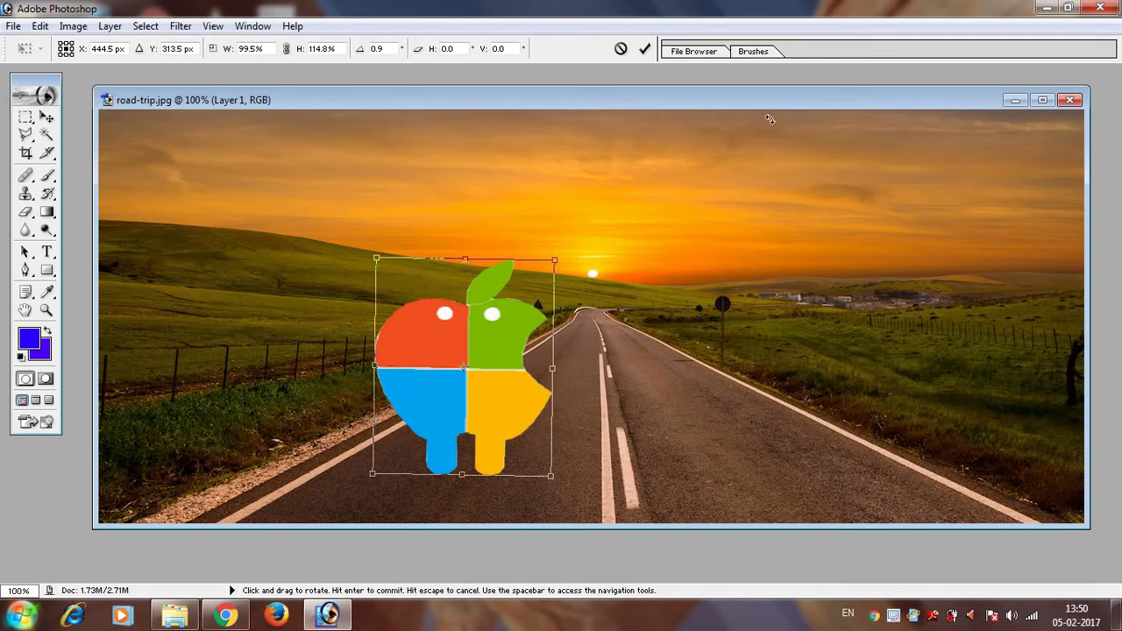
double_click(1006, 106)
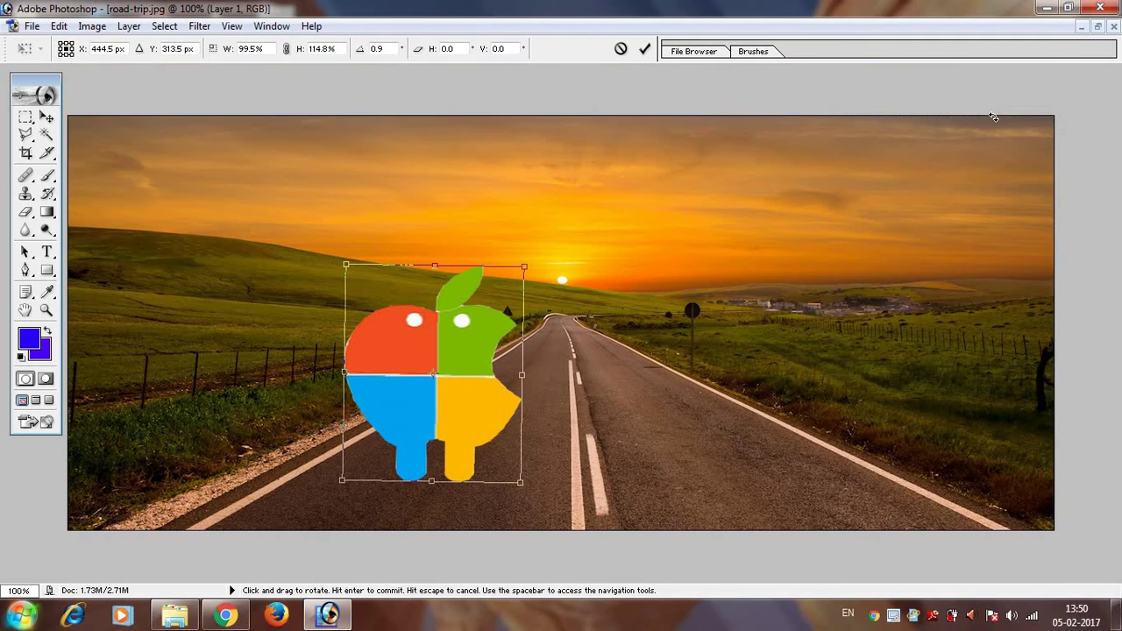
key("Return")
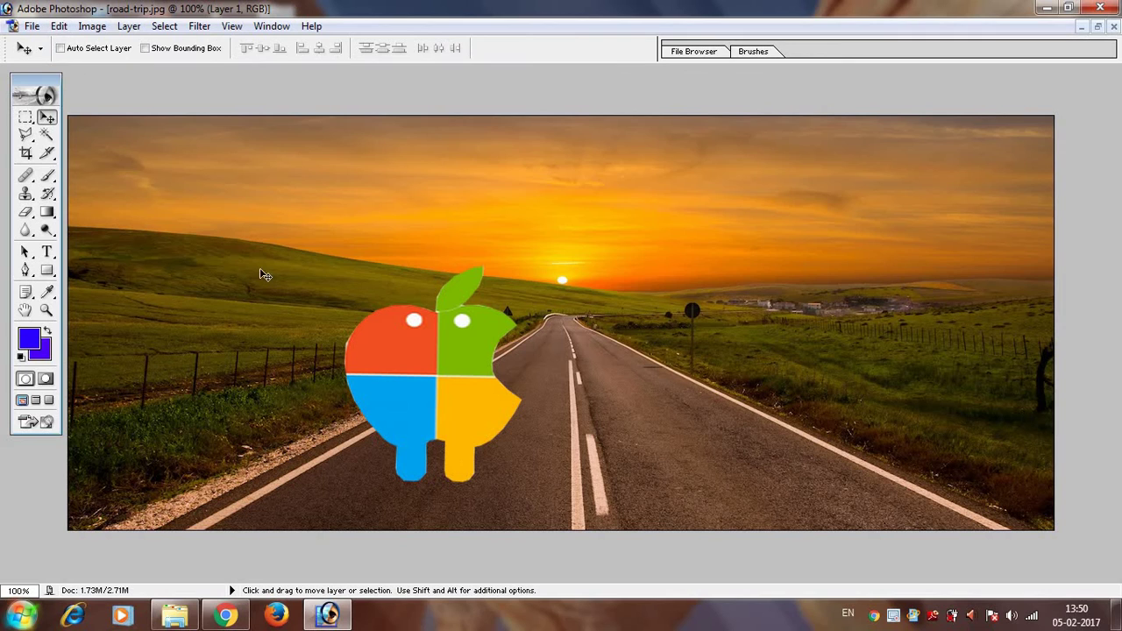
Save the composite to the Desktop as road-trip copy.jpg in JPEG at Quality 12 Maximum
left_click(32, 26)
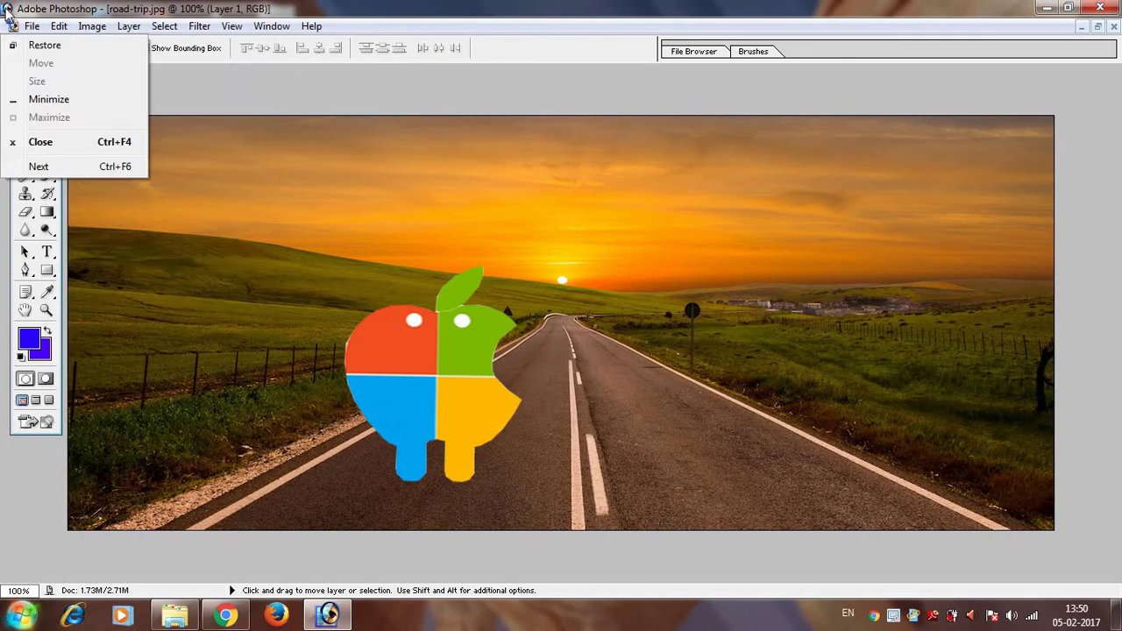
left_click(64, 176)
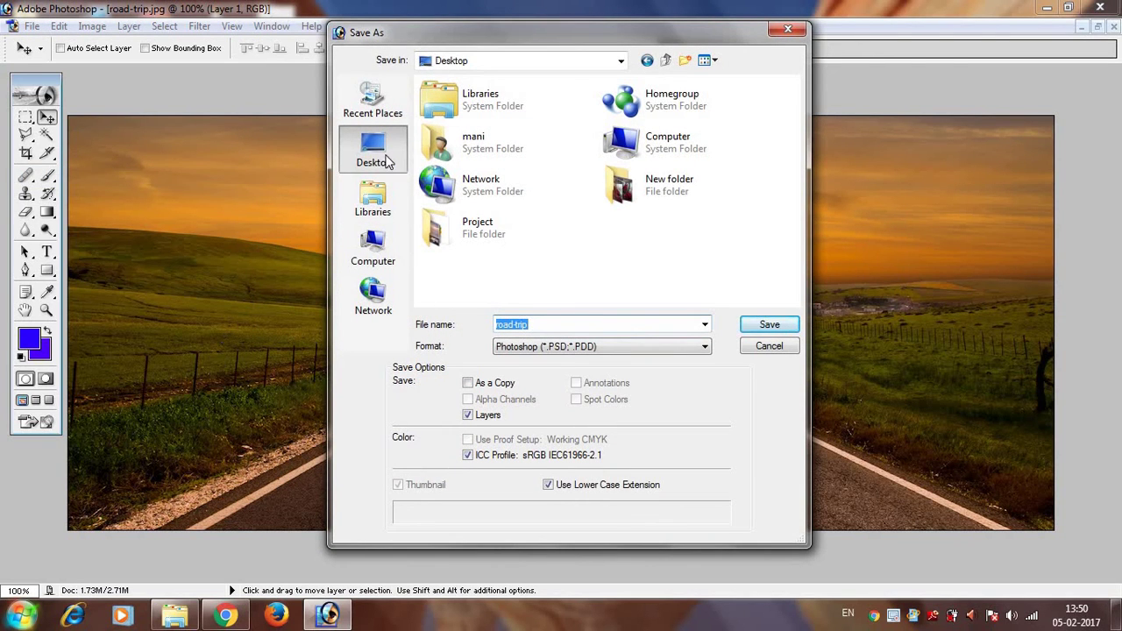
left_click(541, 349)
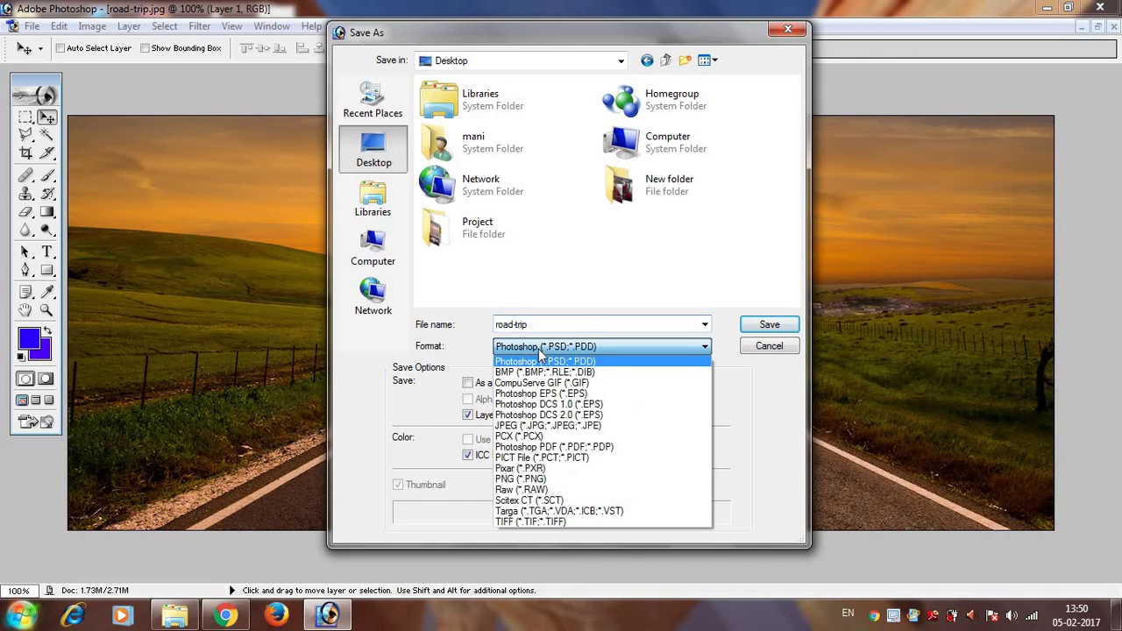
left_click(544, 425)
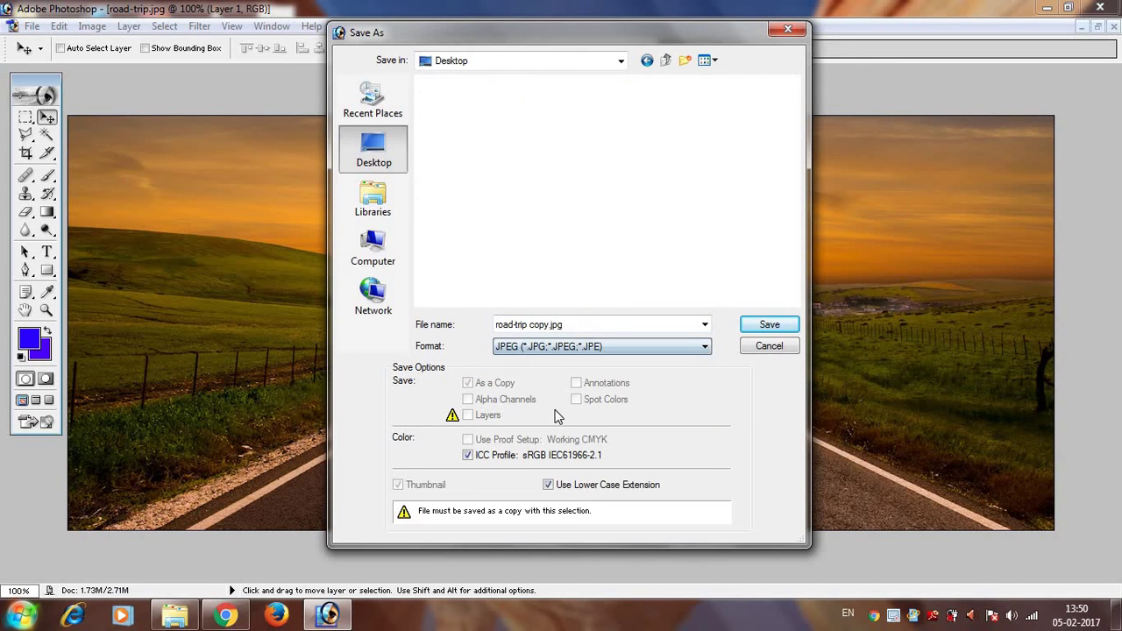
left_click(758, 327)
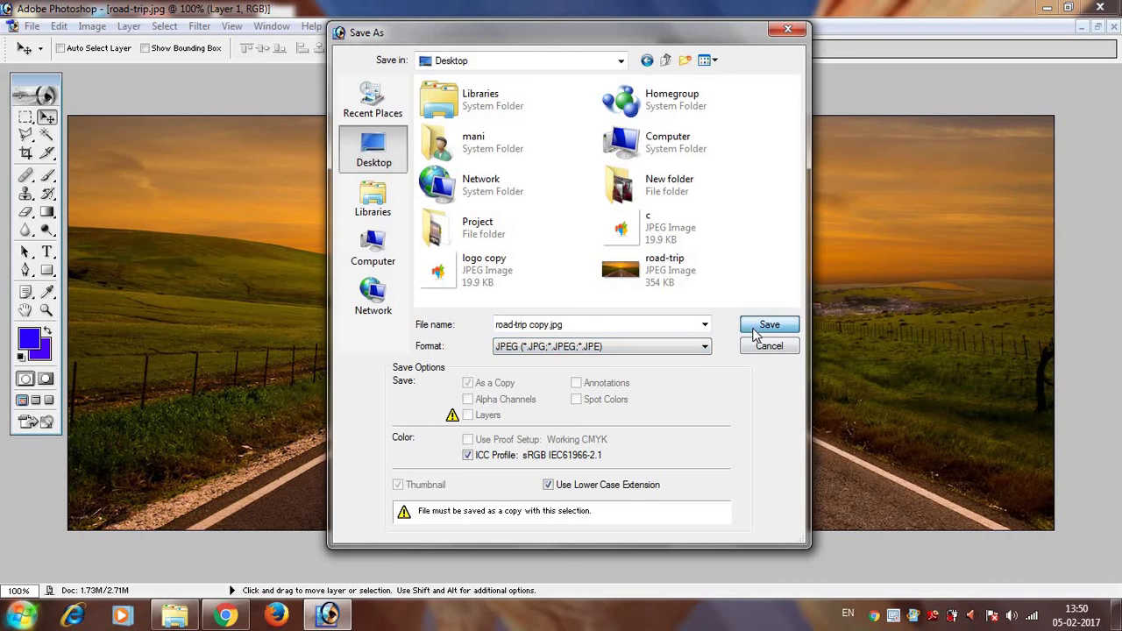
left_click(564, 240)
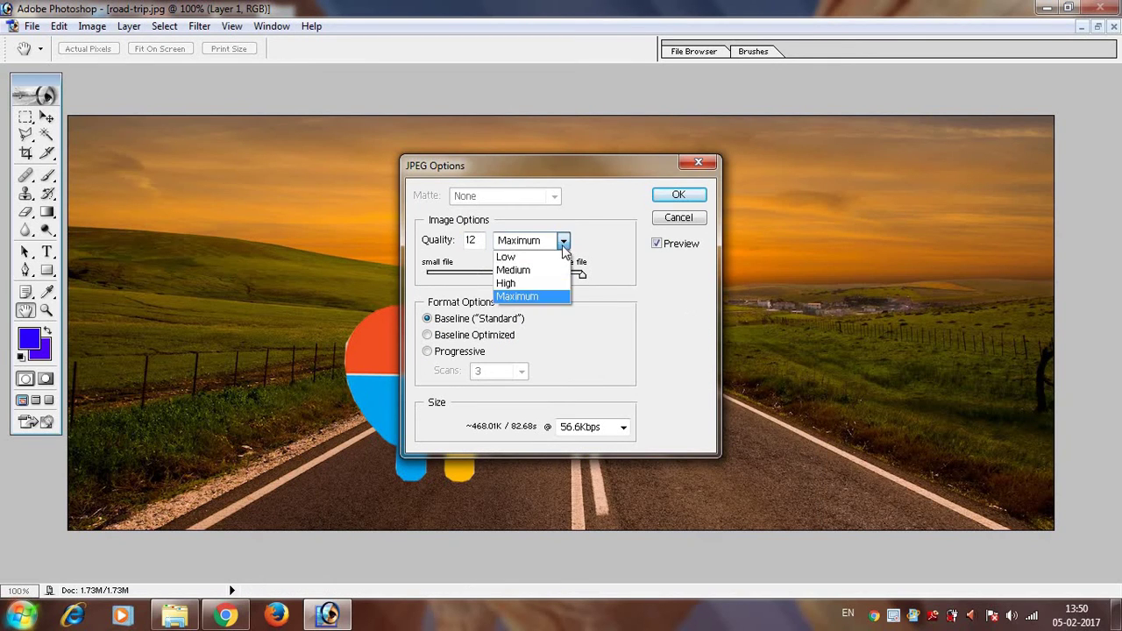
left_click(540, 298)
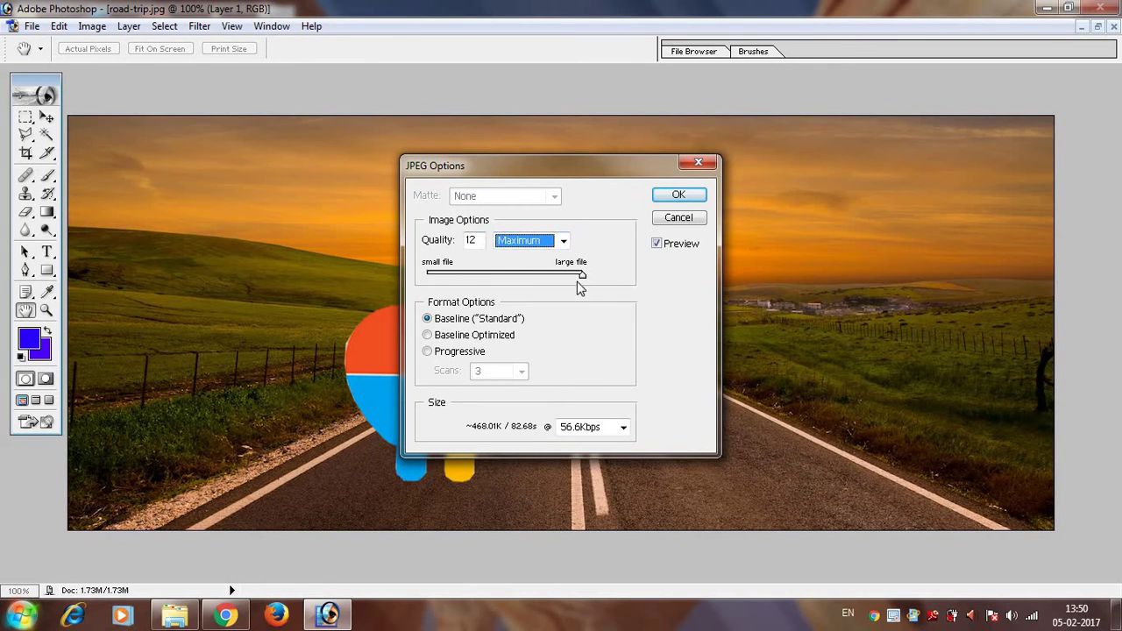
mouse_move(582, 276)
left_mouse_down()
mouse_move(558, 277)
mouse_move(589, 278)
left_mouse_up()
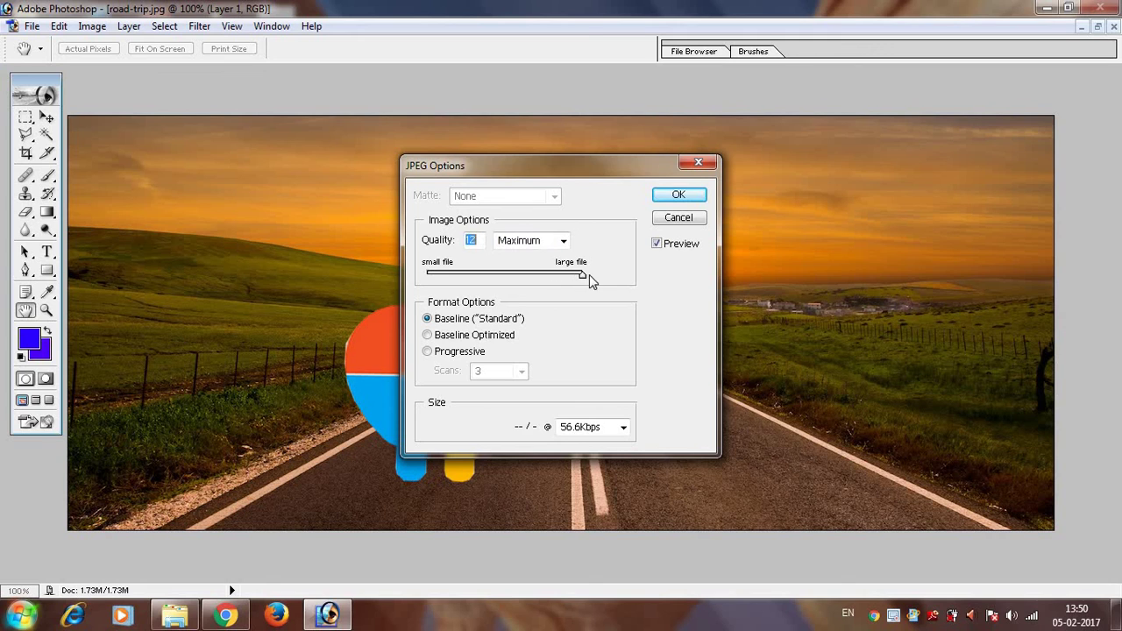
left_click(678, 197)
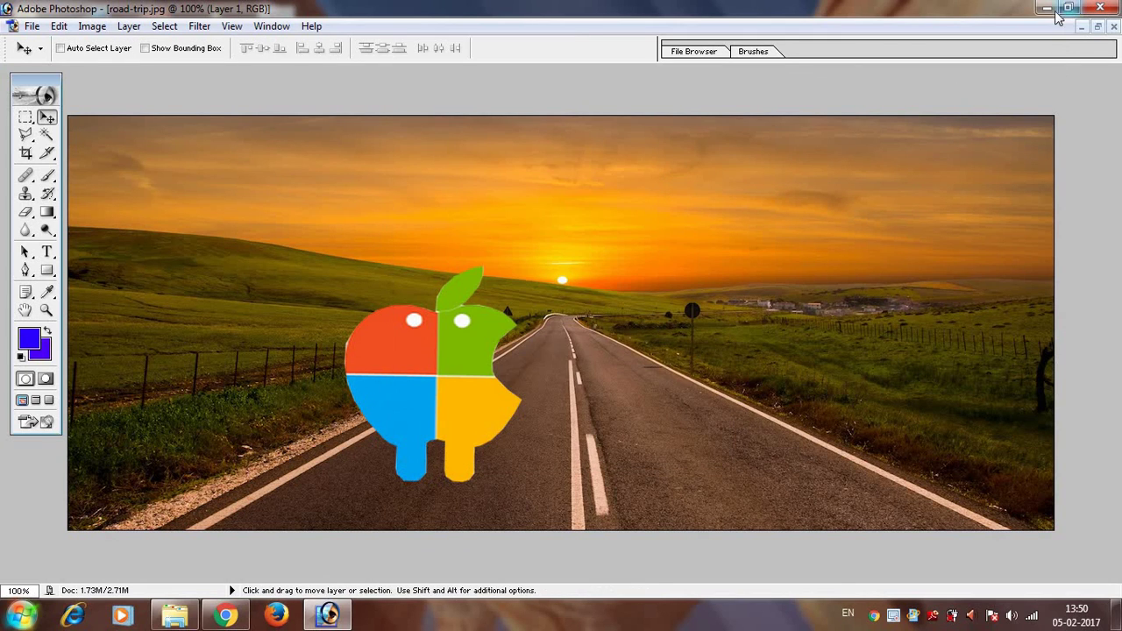
Minimize Photoshop and open road-trip copy from the desktop in Windows Photo Viewer
left_click(1046, 8)
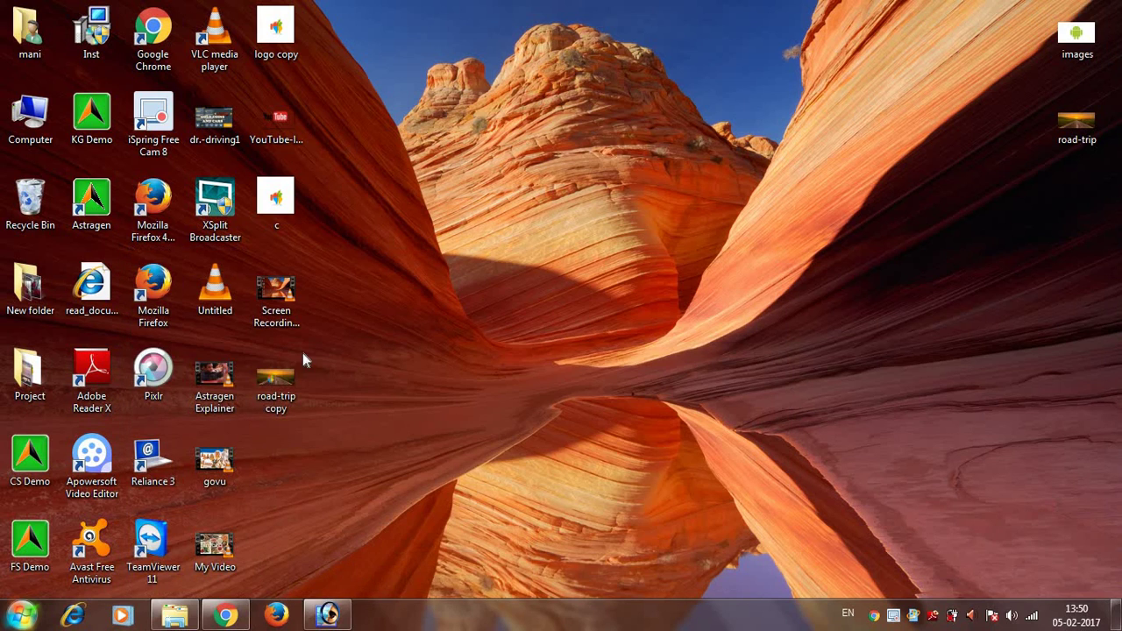
double_click(299, 377)
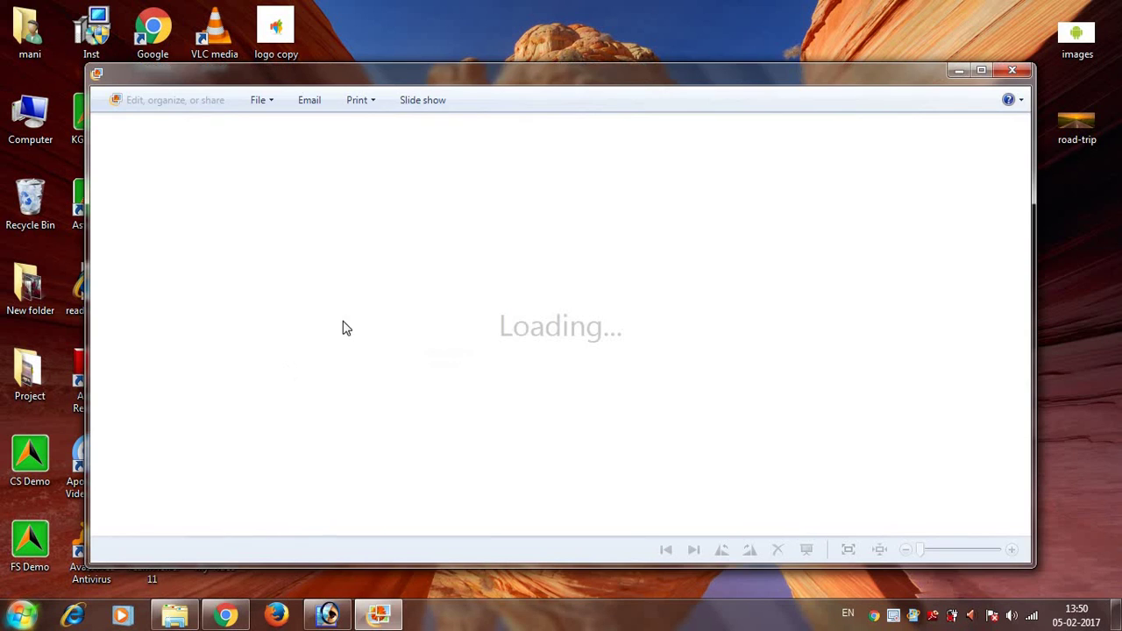